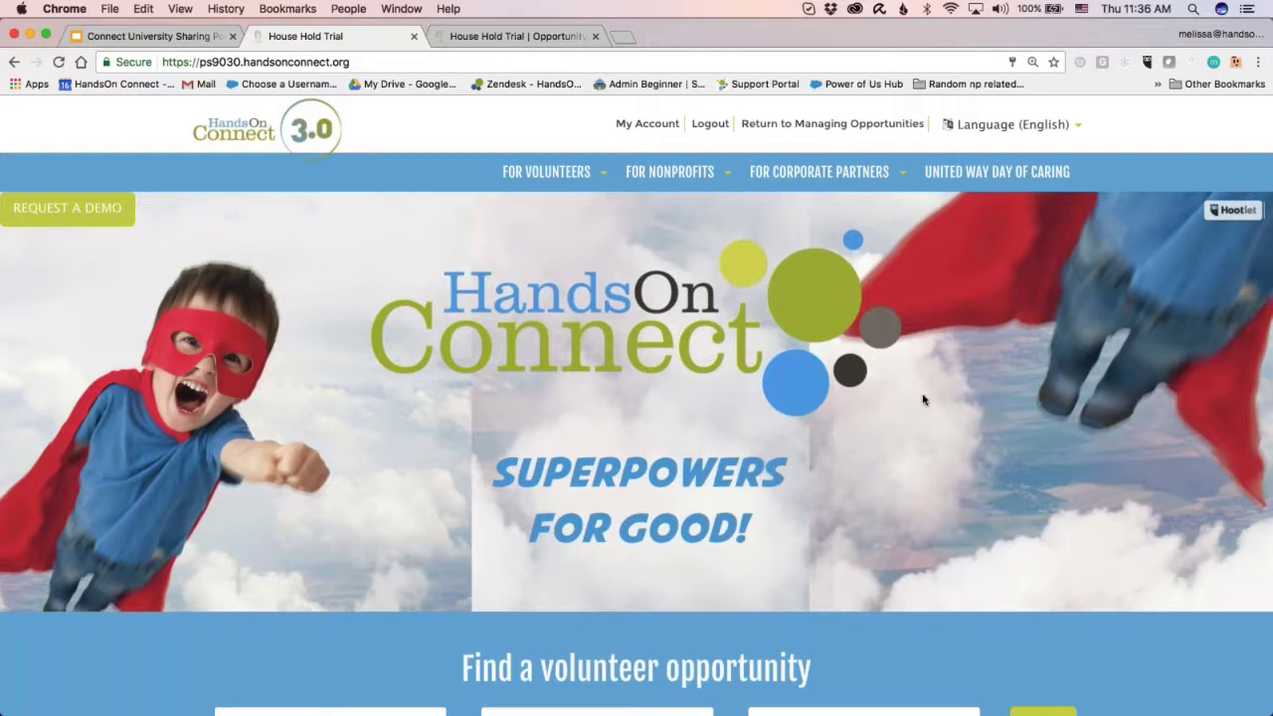
# - Return to managing opportunities and open the Youth Volunteer Waiver from the portal home page's resources in a new tab
pyautogui.click(835, 126)
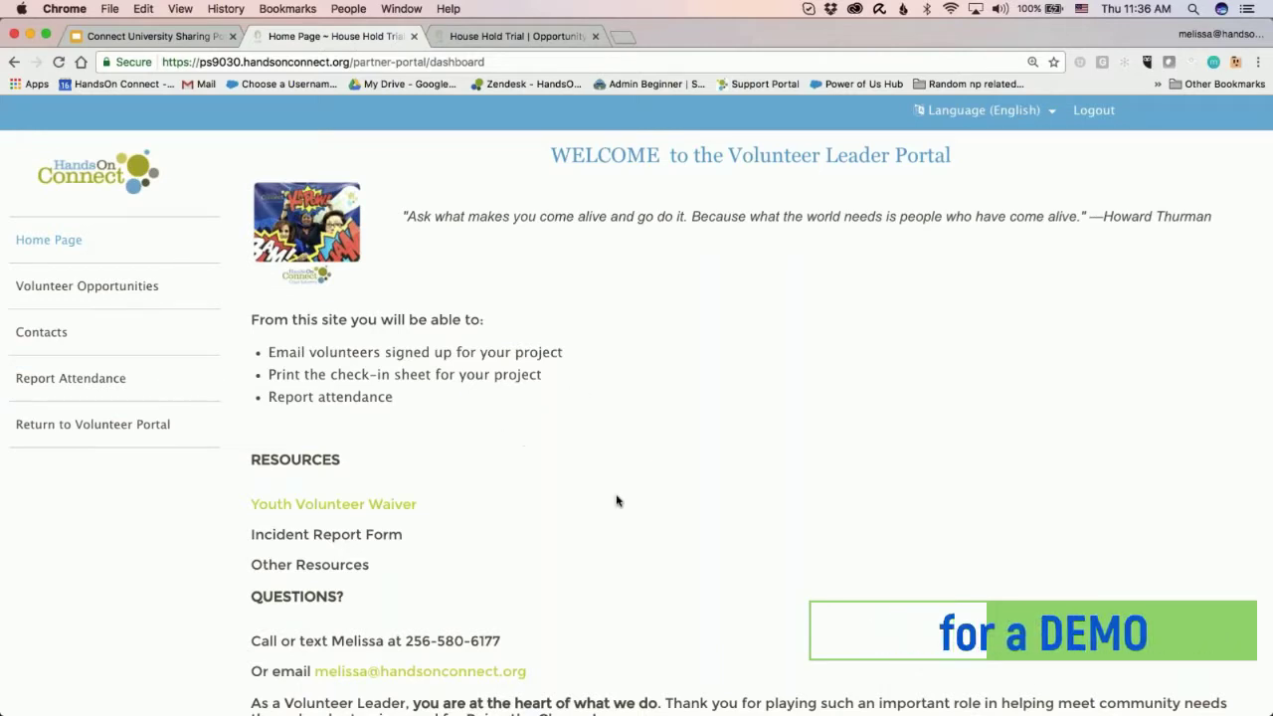
pyautogui.scroll(-2, 616, 500)
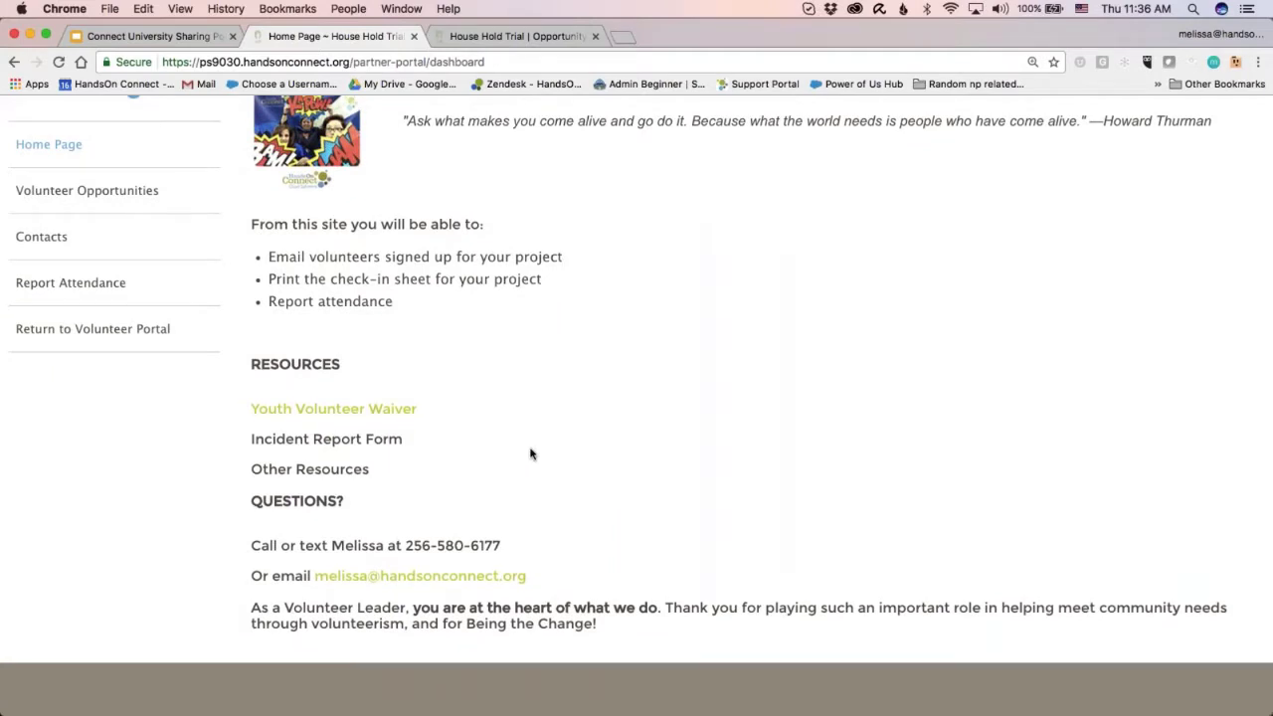
pyautogui.rightClick(379, 416)
pyautogui.click(438, 414)
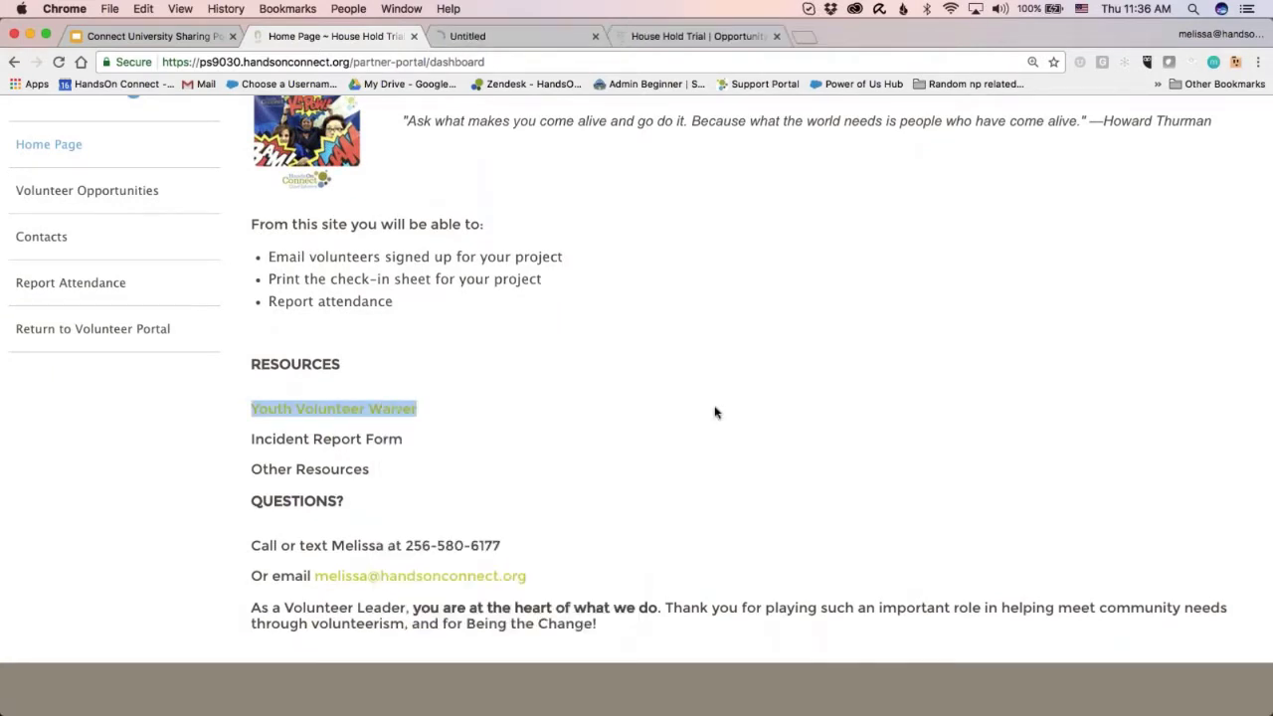
pyautogui.click(554, 40)
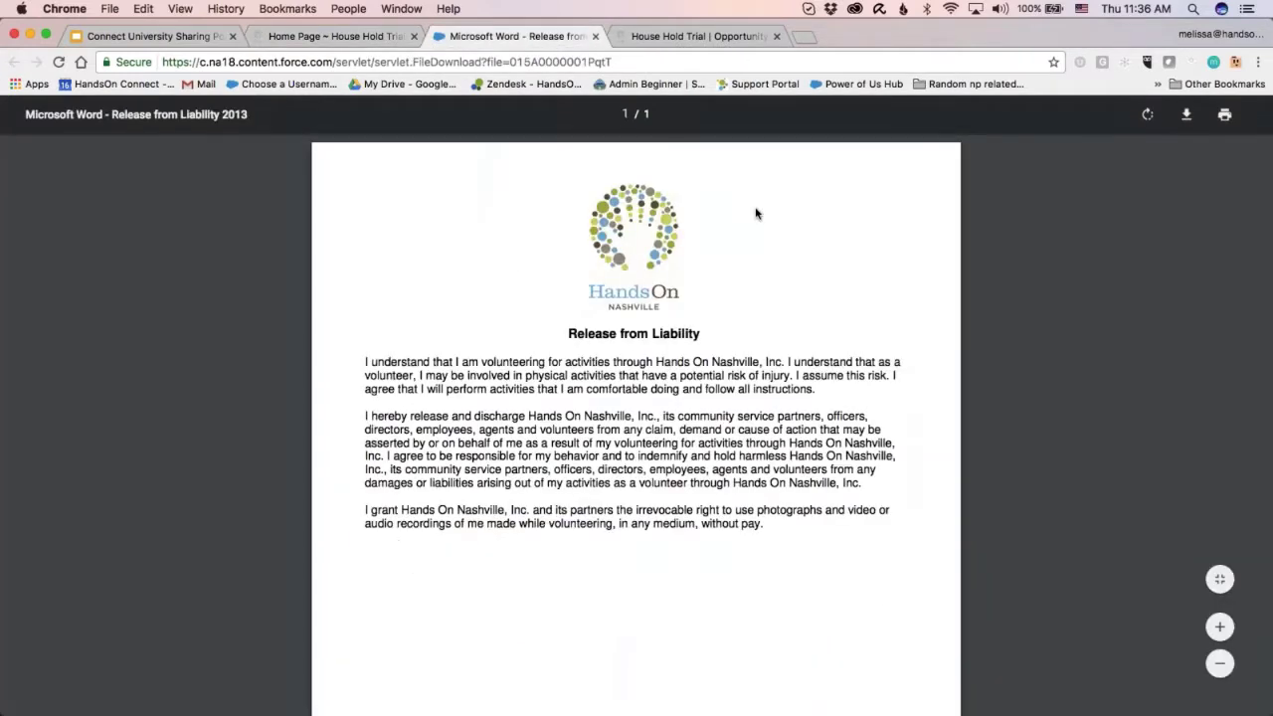
# - Go back to the leader portal and open the volunteer opportunity "Be the Heart of The Northwest Folklife Festival"
pyautogui.click(322, 37)
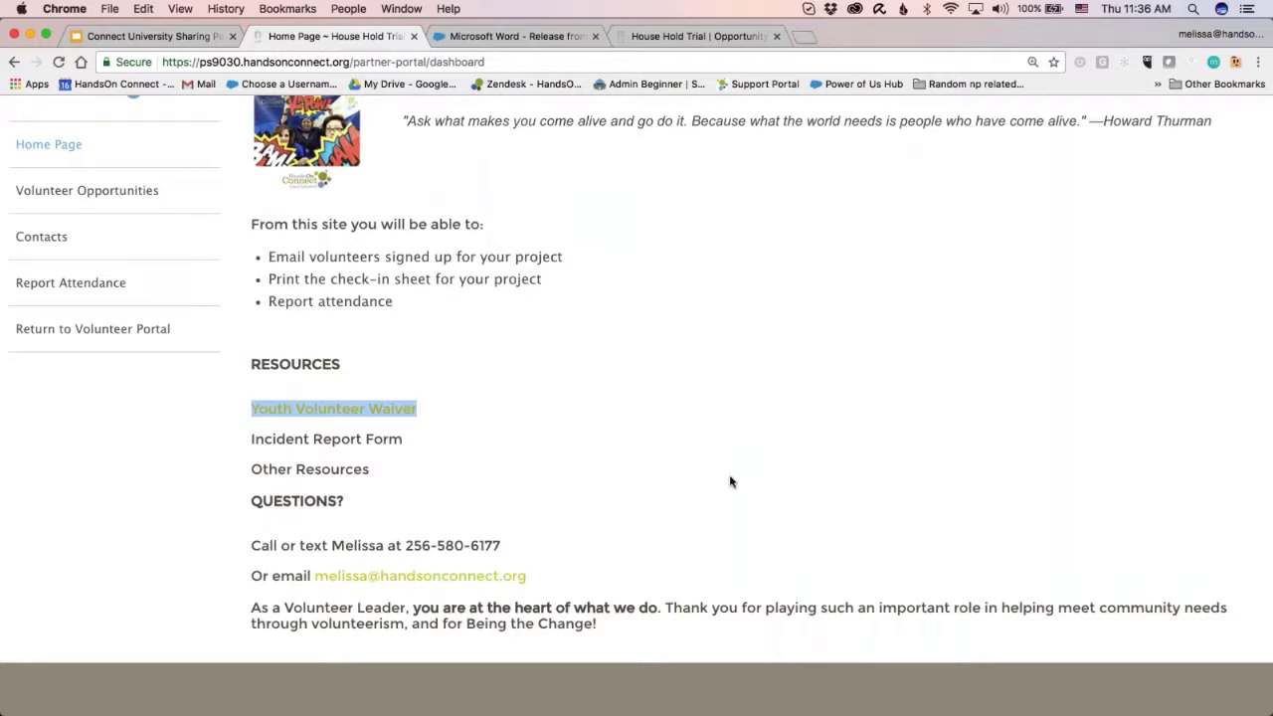
pyautogui.scroll(2, 730, 482)
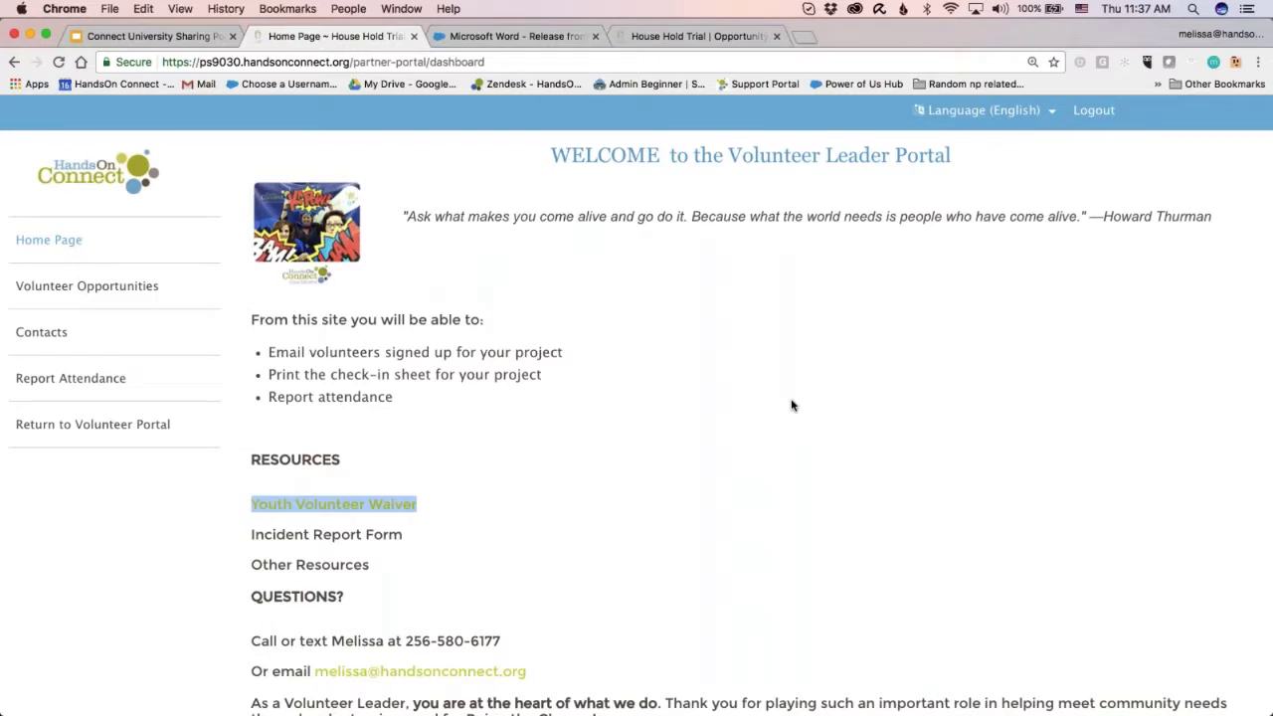
pyautogui.click(129, 295)
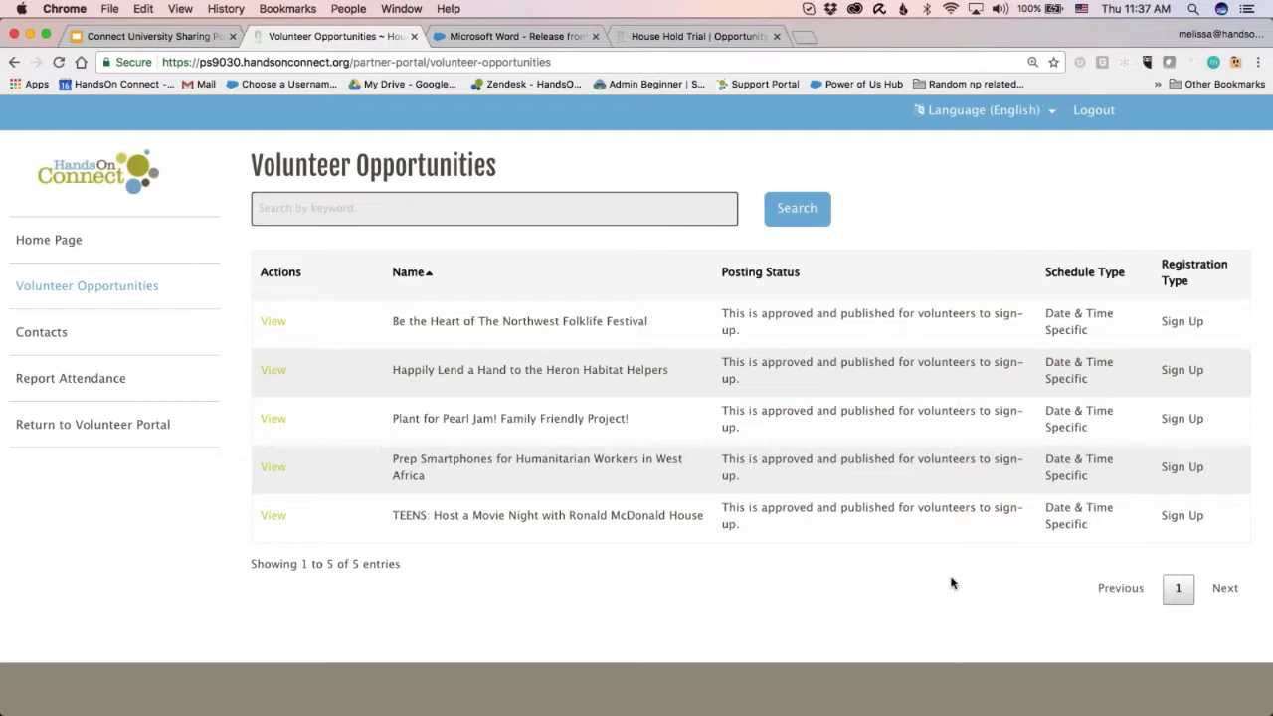
pyautogui.click(273, 321)
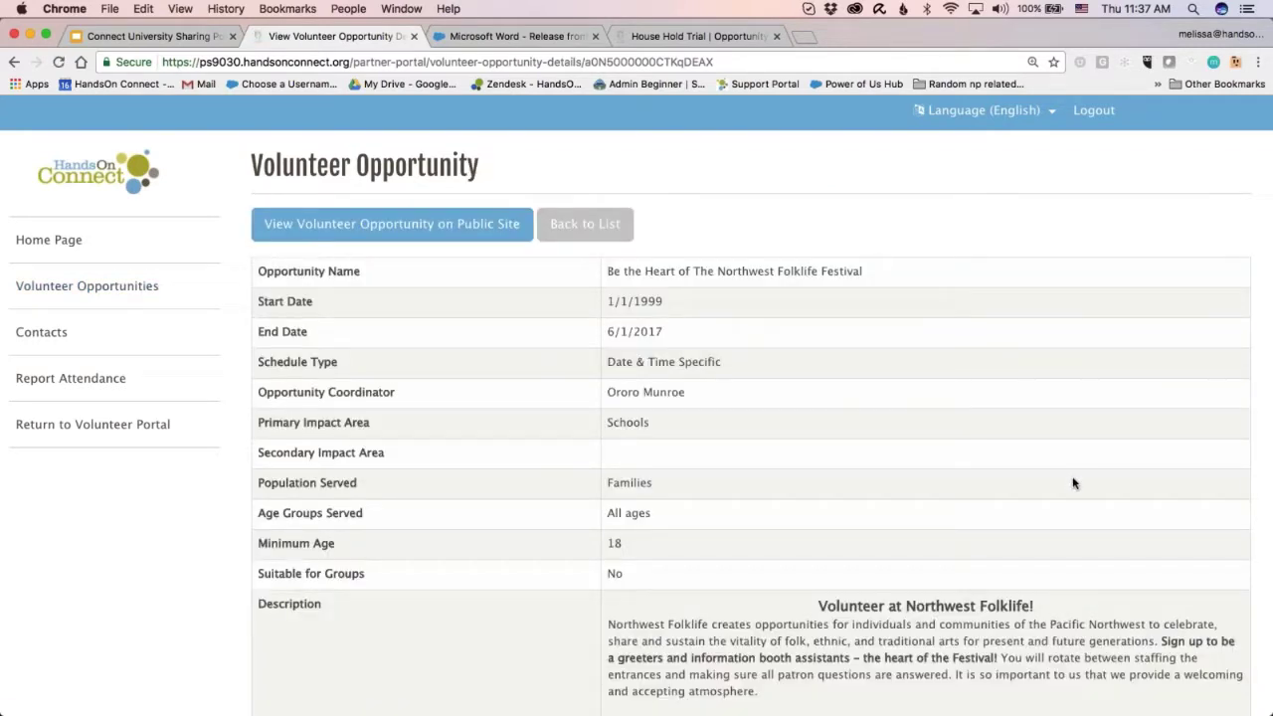
# - Read through the opportunity's details, description and location down to its Connections section
pyautogui.scroll(-3, 1118, 557)
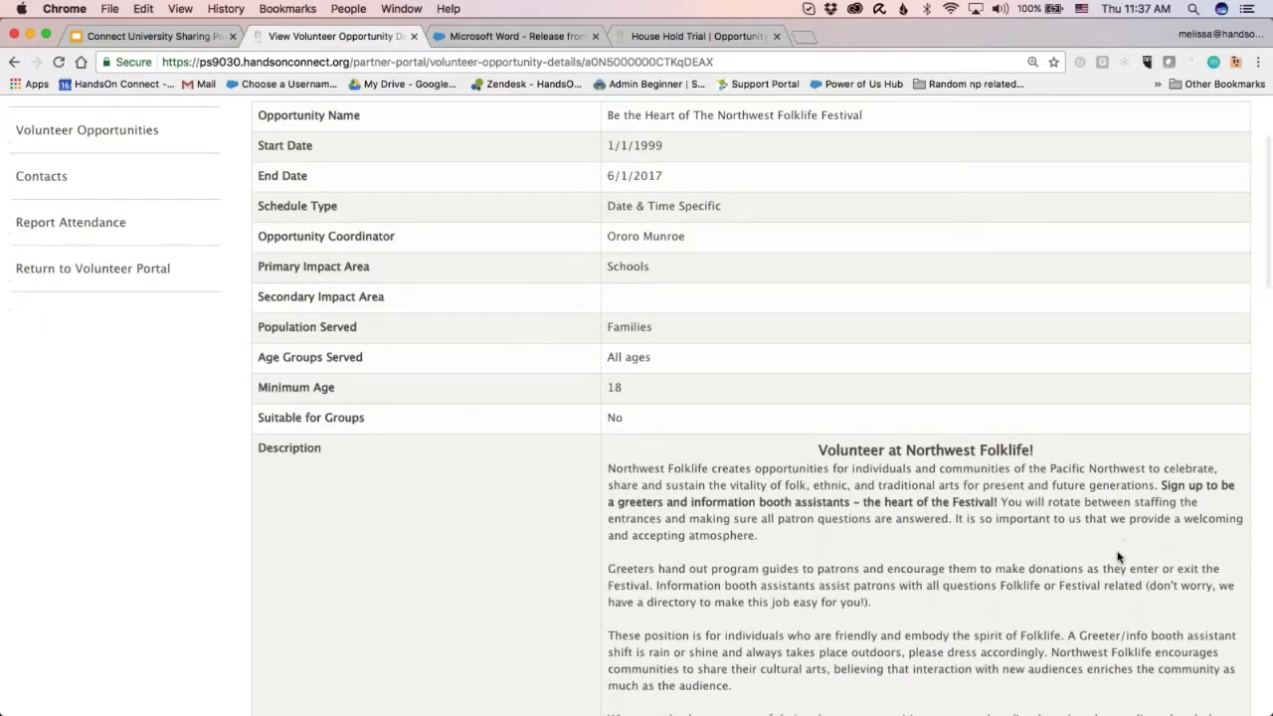
pyautogui.scroll(-1, 1118, 557)
pyautogui.scroll(-2, 1118, 557)
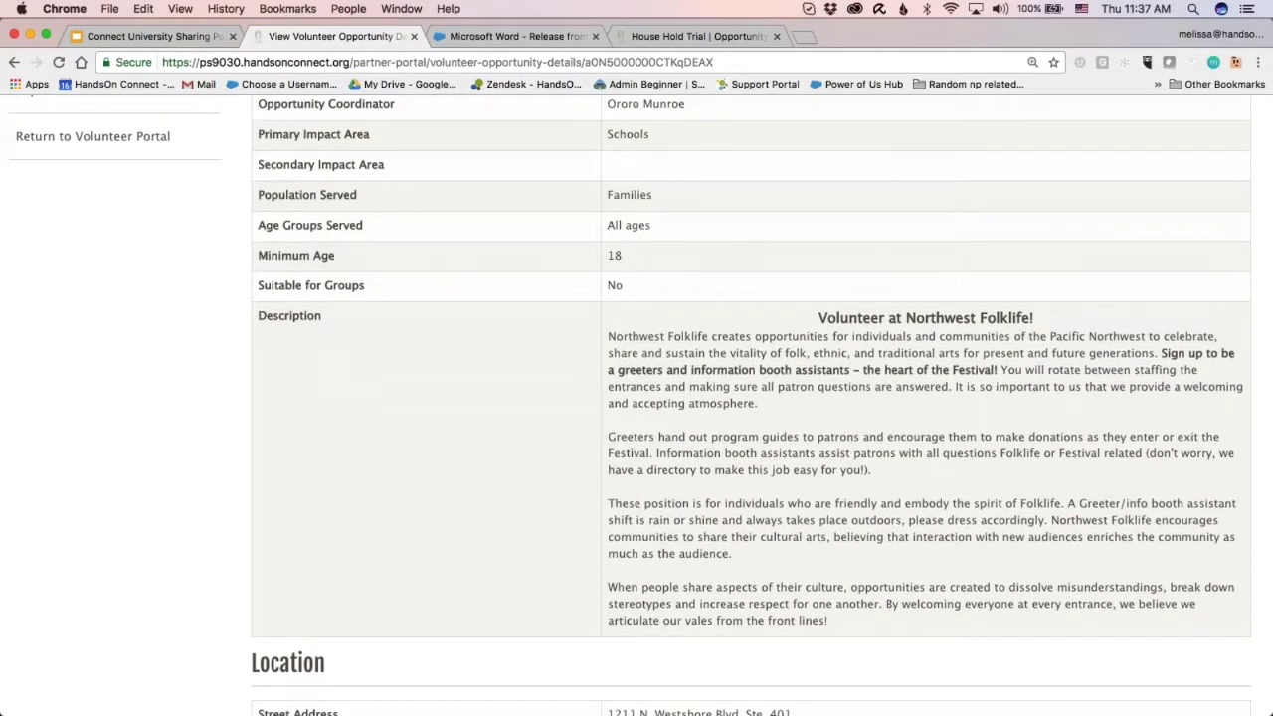
pyautogui.scroll(-1, 1118, 557)
pyautogui.scroll(-3, 1118, 557)
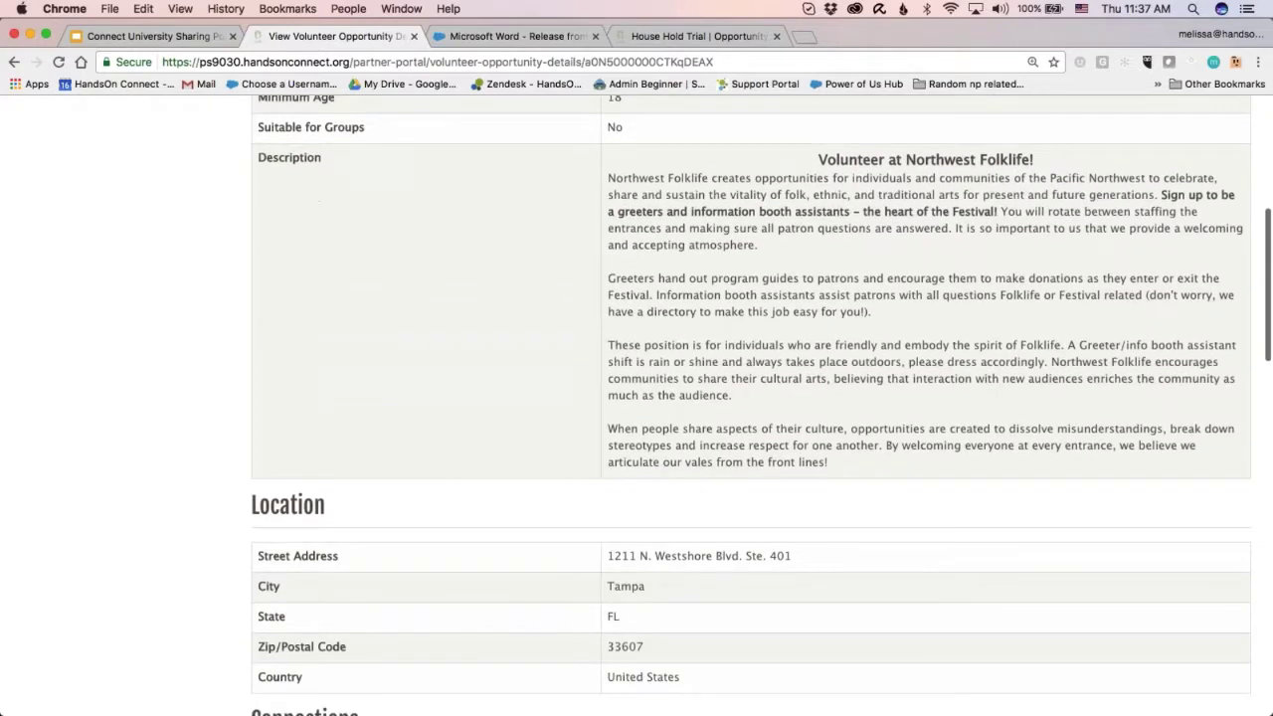
pyautogui.scroll(-3, 1118, 557)
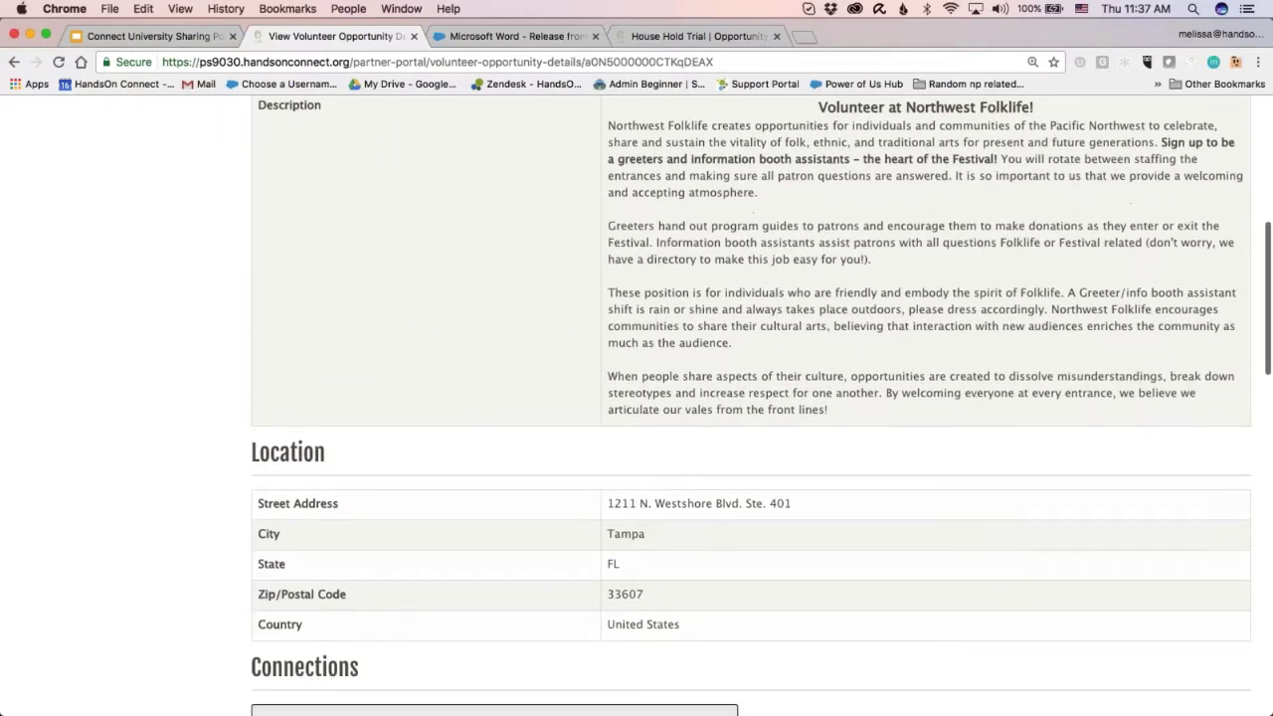
pyautogui.scroll(-3, 1118, 557)
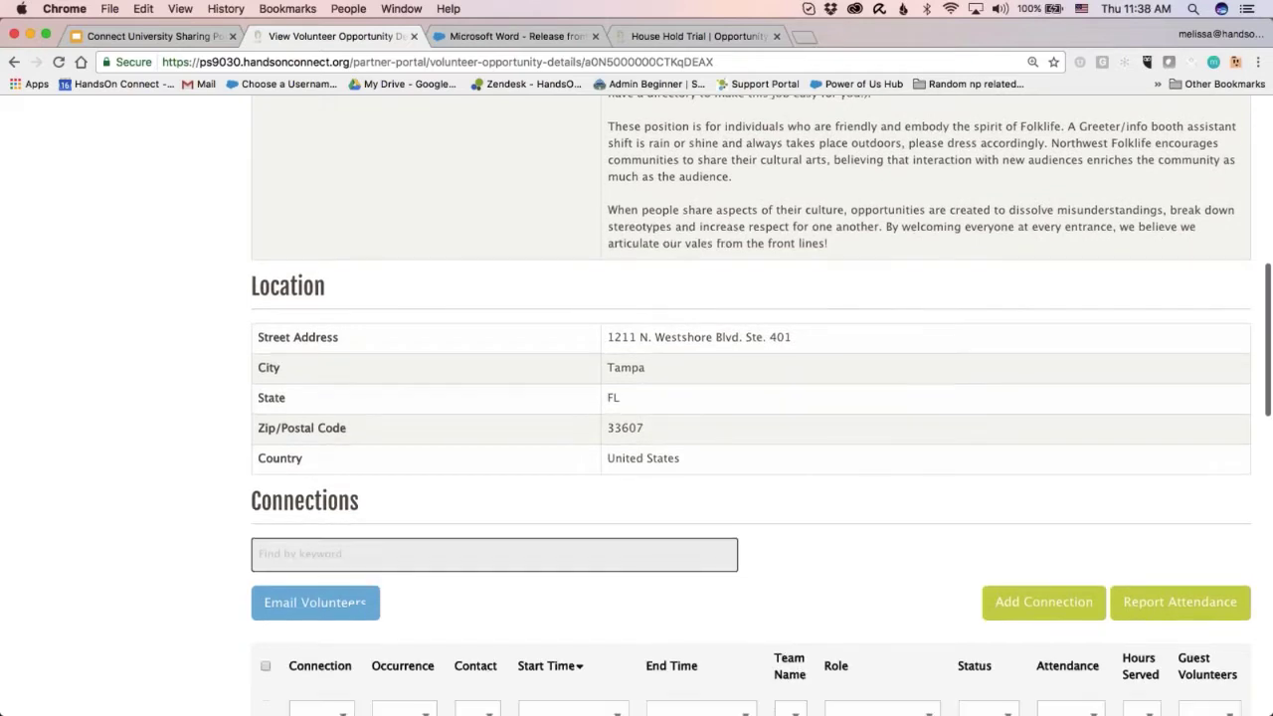
pyautogui.scroll(-3, 761, 406)
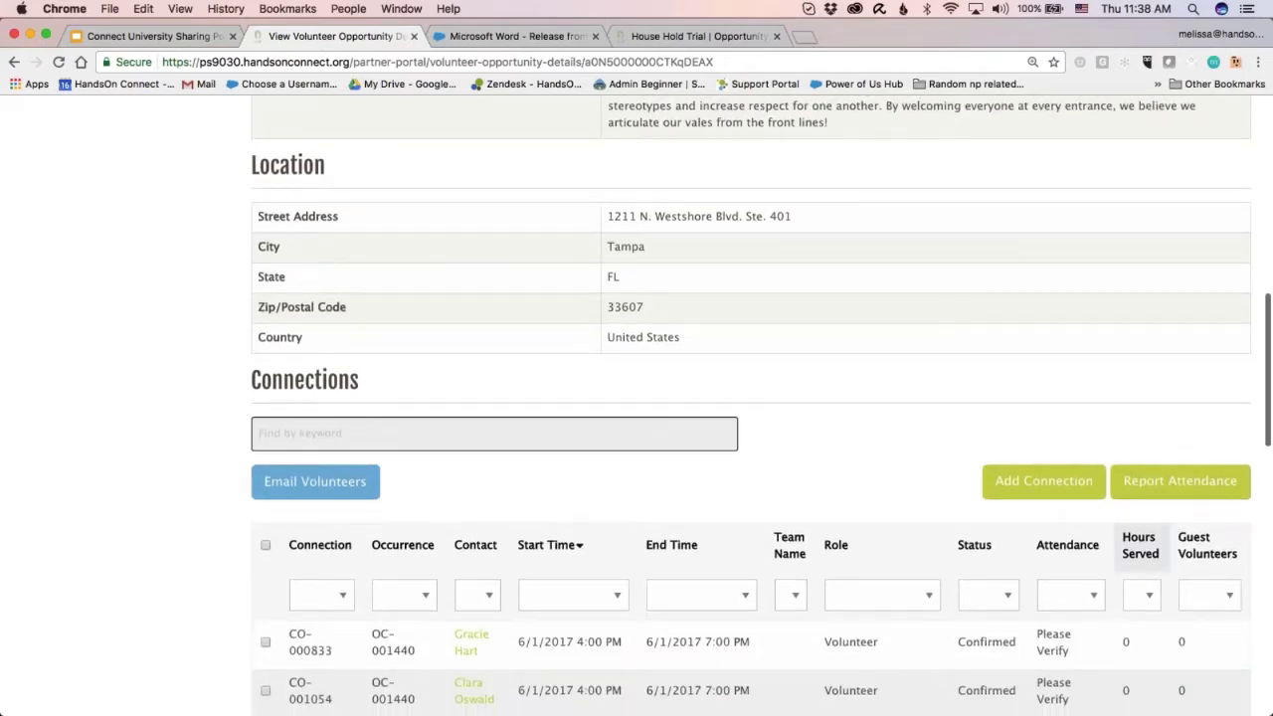
pyautogui.scroll(-3, 761, 406)
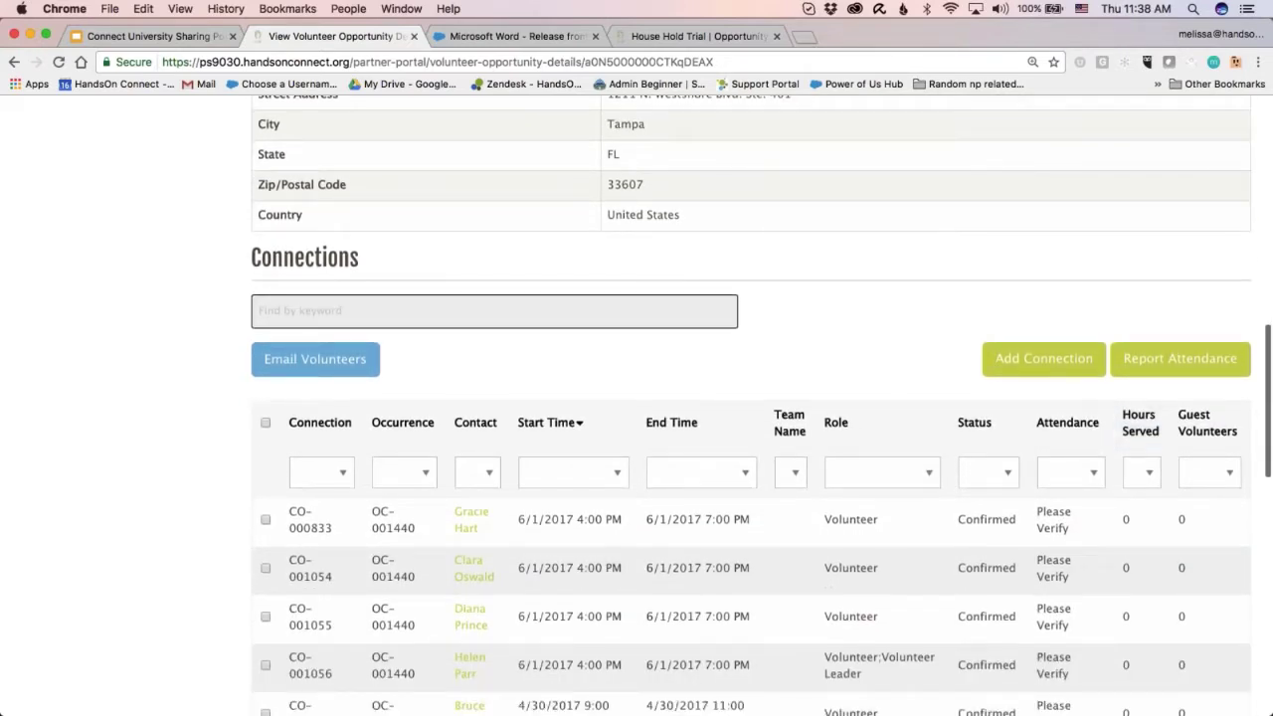
pyautogui.scroll(-2, 761, 406)
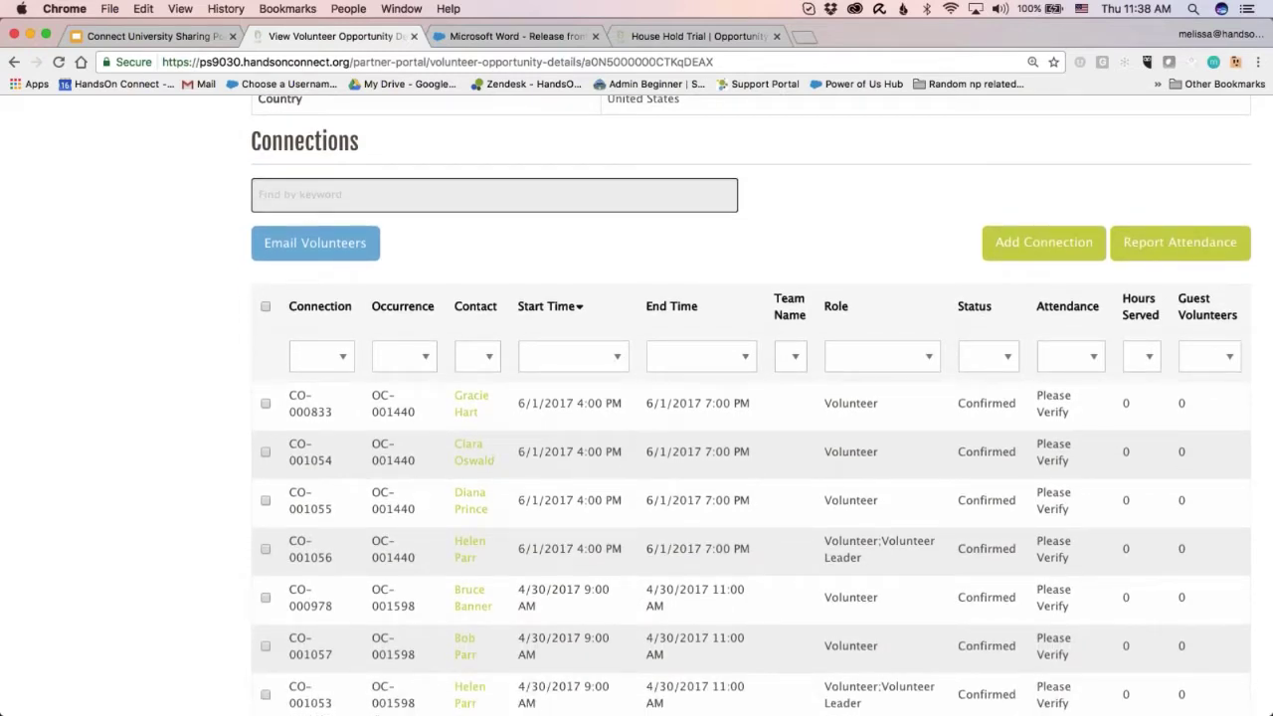
# - Review the signed-up volunteers in the Connections table, including their times, roles, status and attendance
pyautogui.scroll(-1, 761, 406)
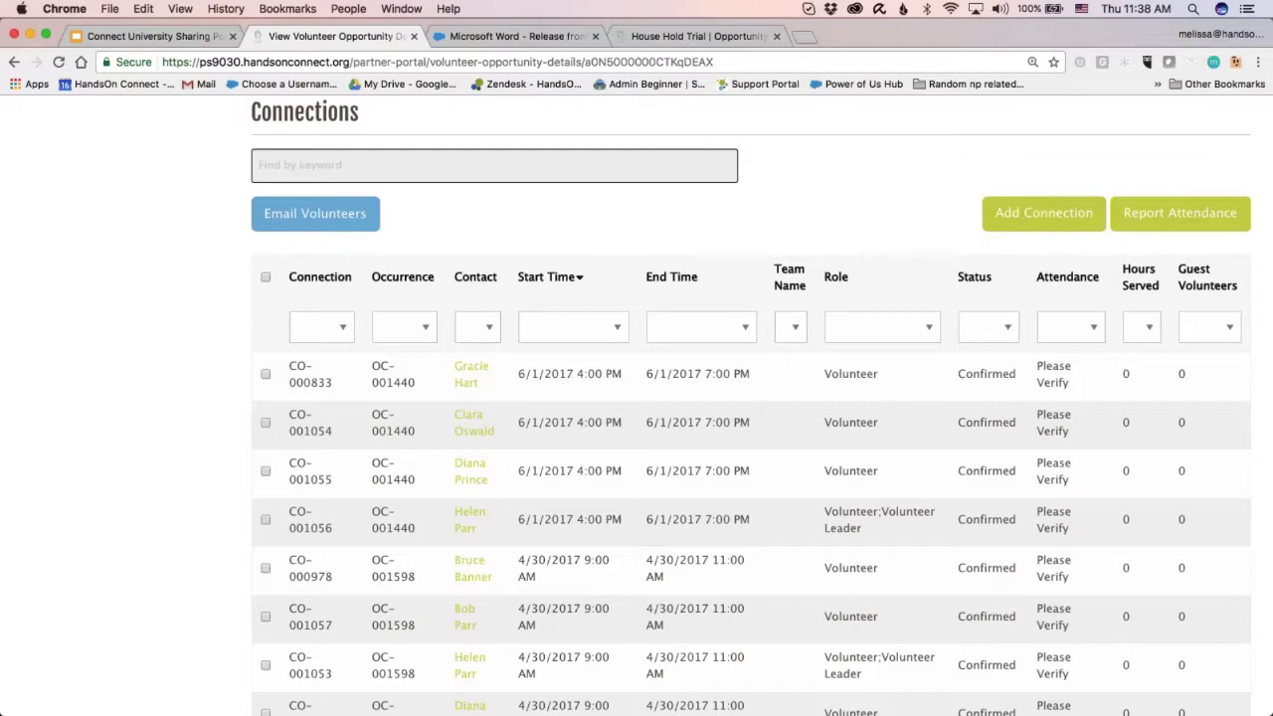
pyautogui.scroll(-3, 751, 406)
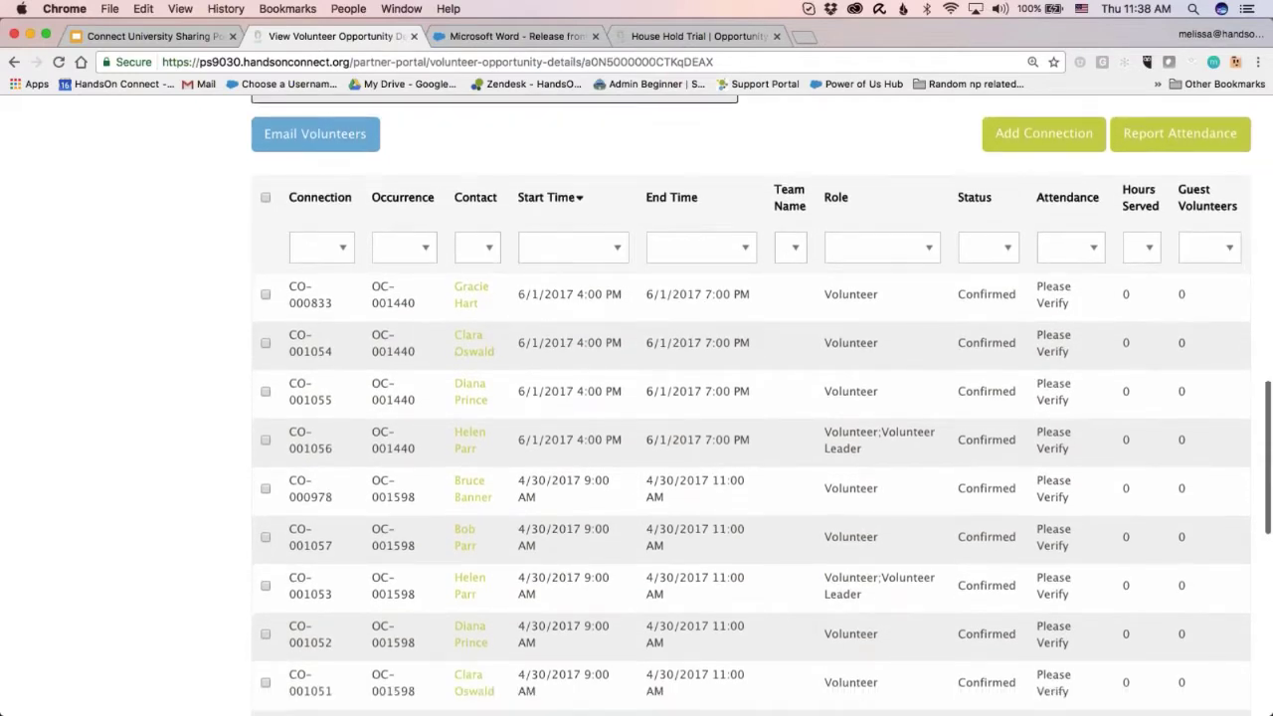
pyautogui.scroll(-2, 751, 406)
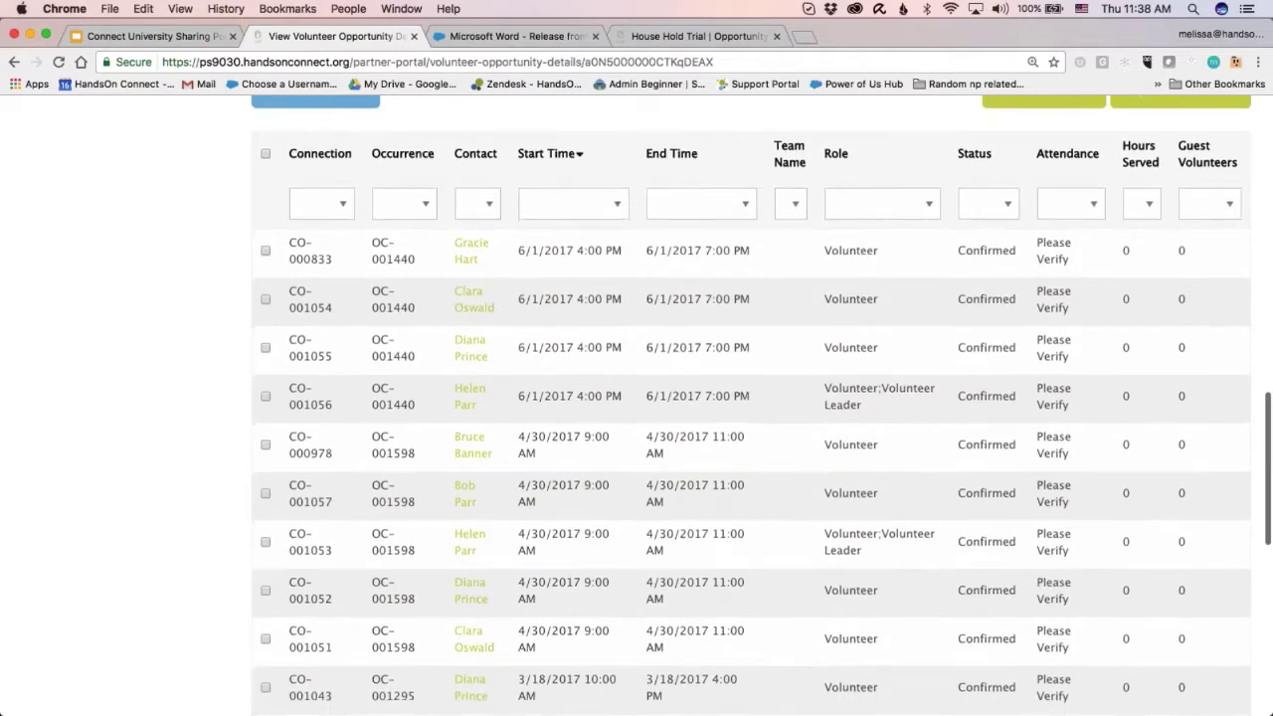
pyautogui.scroll(-1, 751, 406)
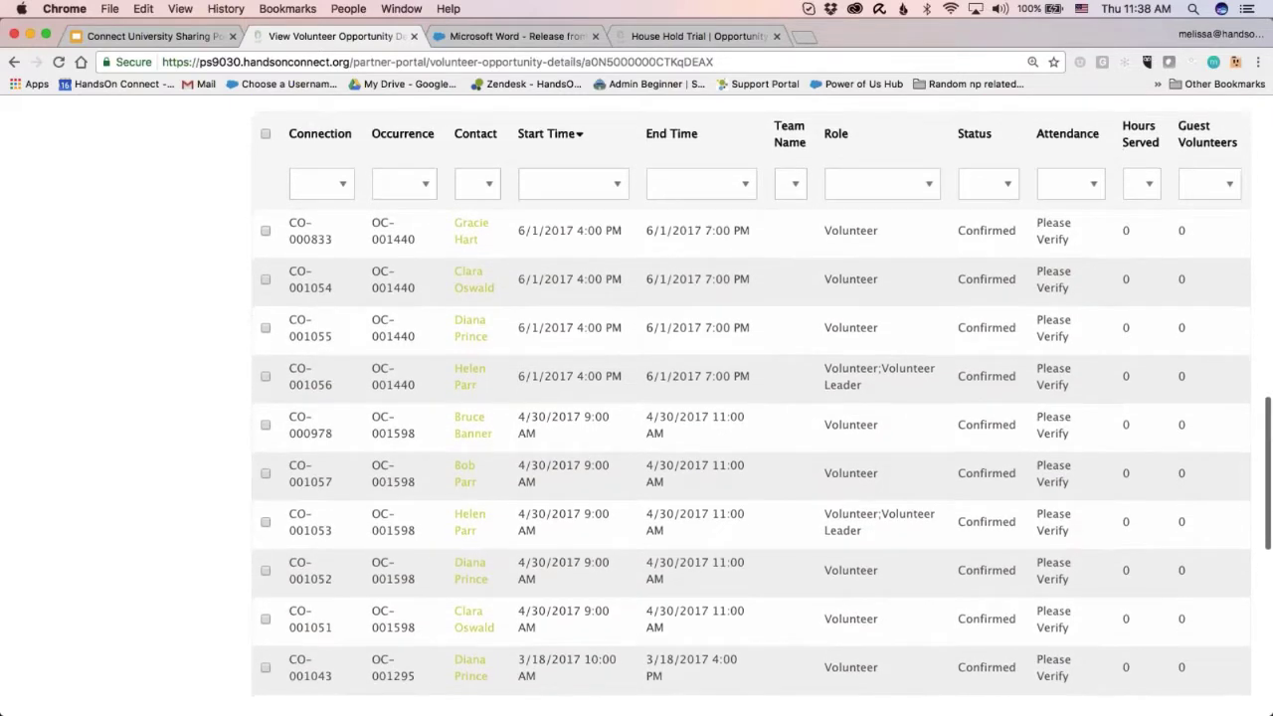
pyautogui.scroll(-1, 751, 406)
pyautogui.scroll(-1, 751, 406)
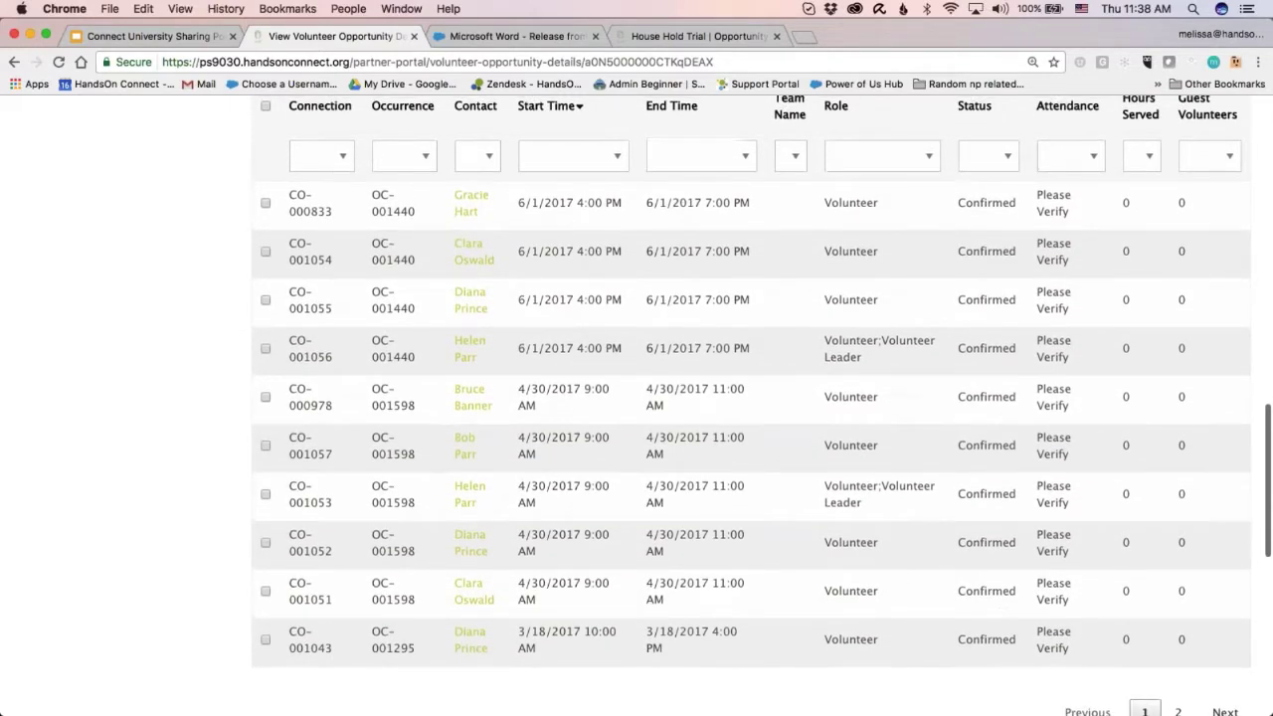
pyautogui.scroll(1, 751, 406)
pyautogui.scroll(3, 751, 402)
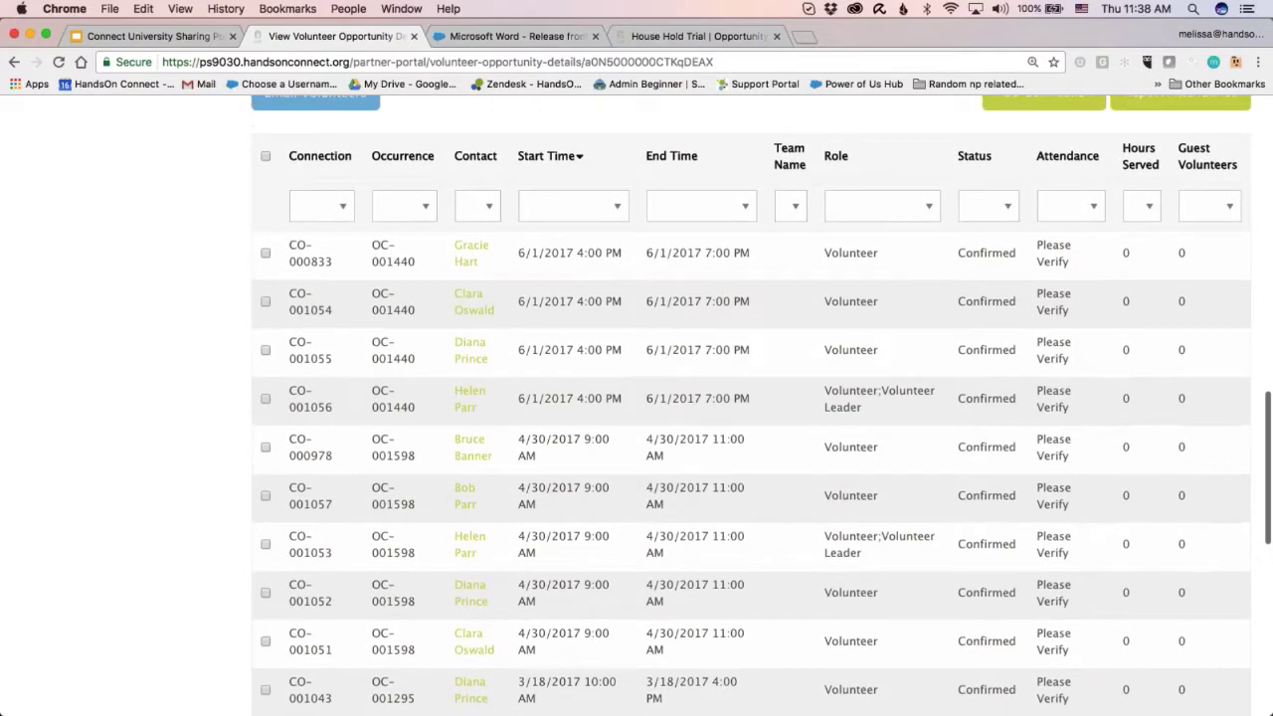
pyautogui.scroll(2, 751, 406)
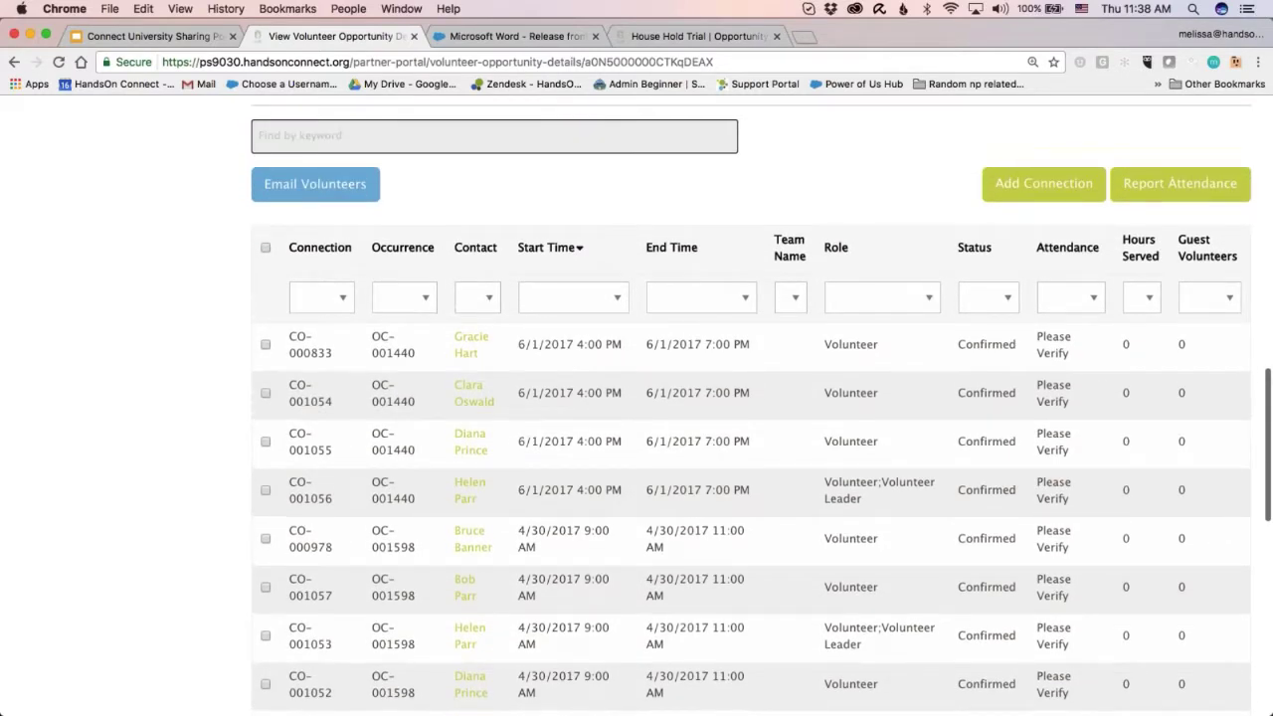
pyautogui.scroll(1, 751, 406)
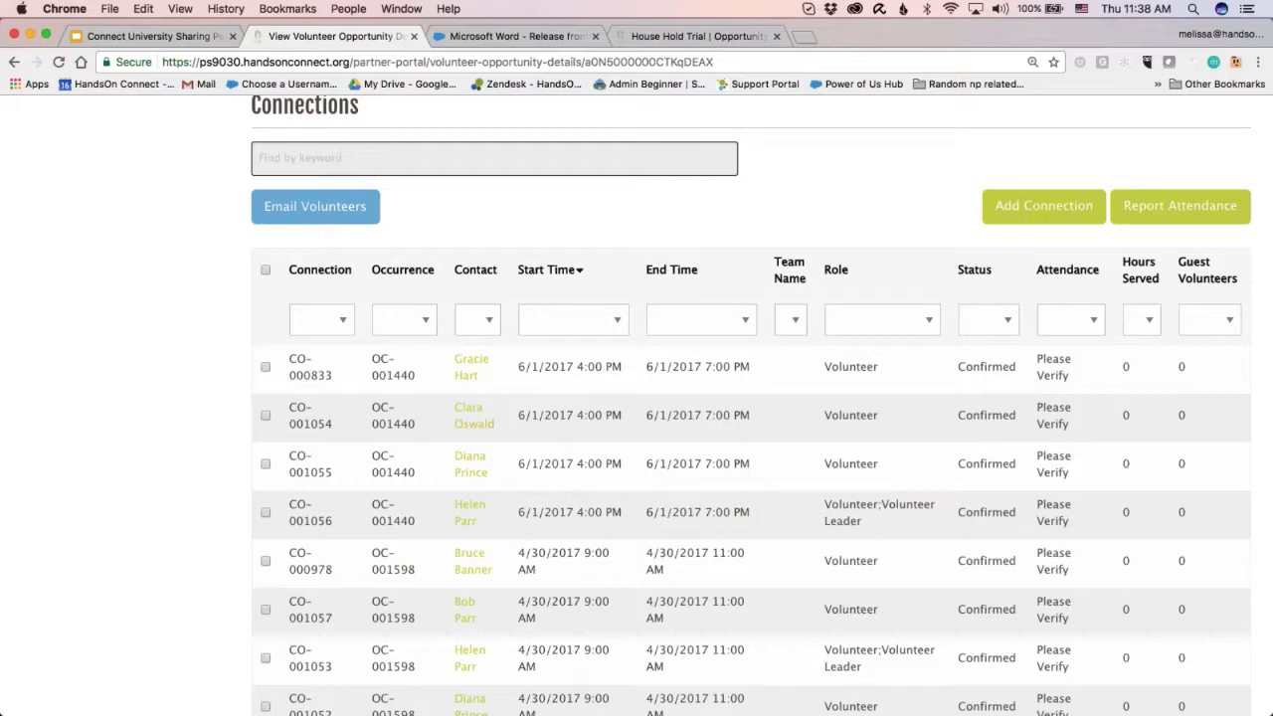
# - Filter the connections by the start time 3/18/2017 10:00 AM
pyautogui.click(616, 321)
pyautogui.click(617, 321)
pyautogui.click(617, 322)
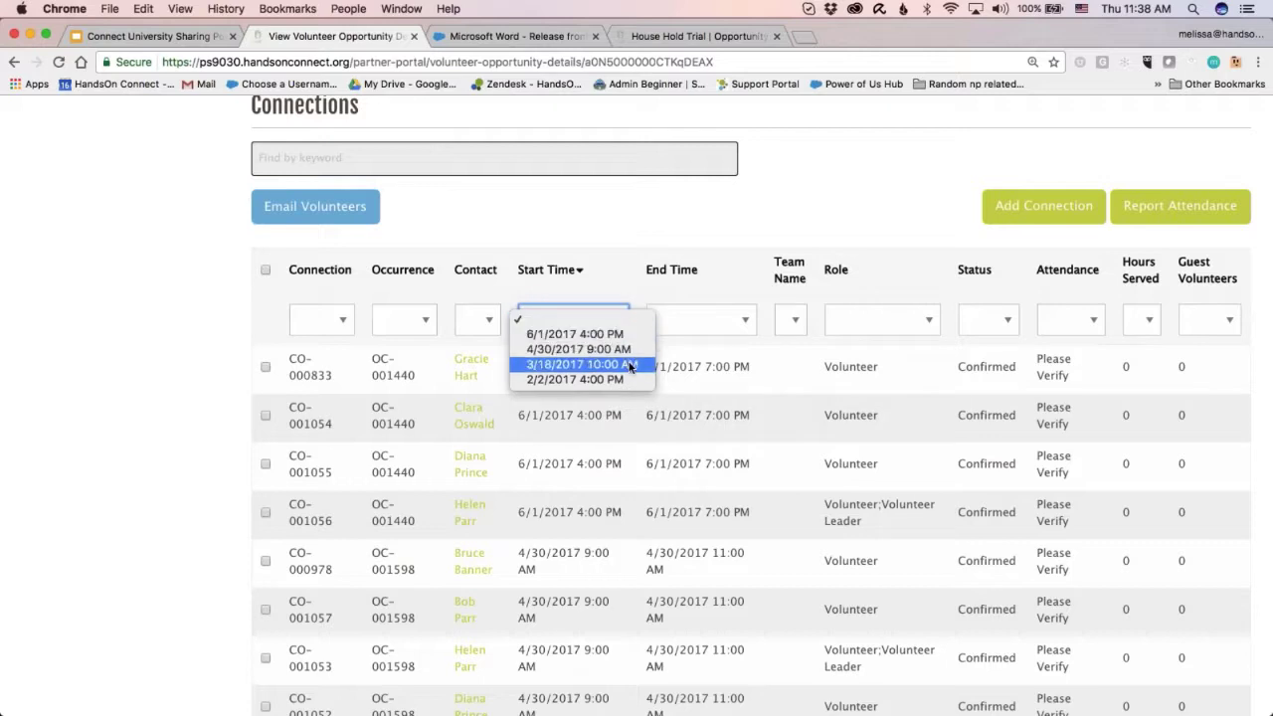
pyautogui.click(630, 365)
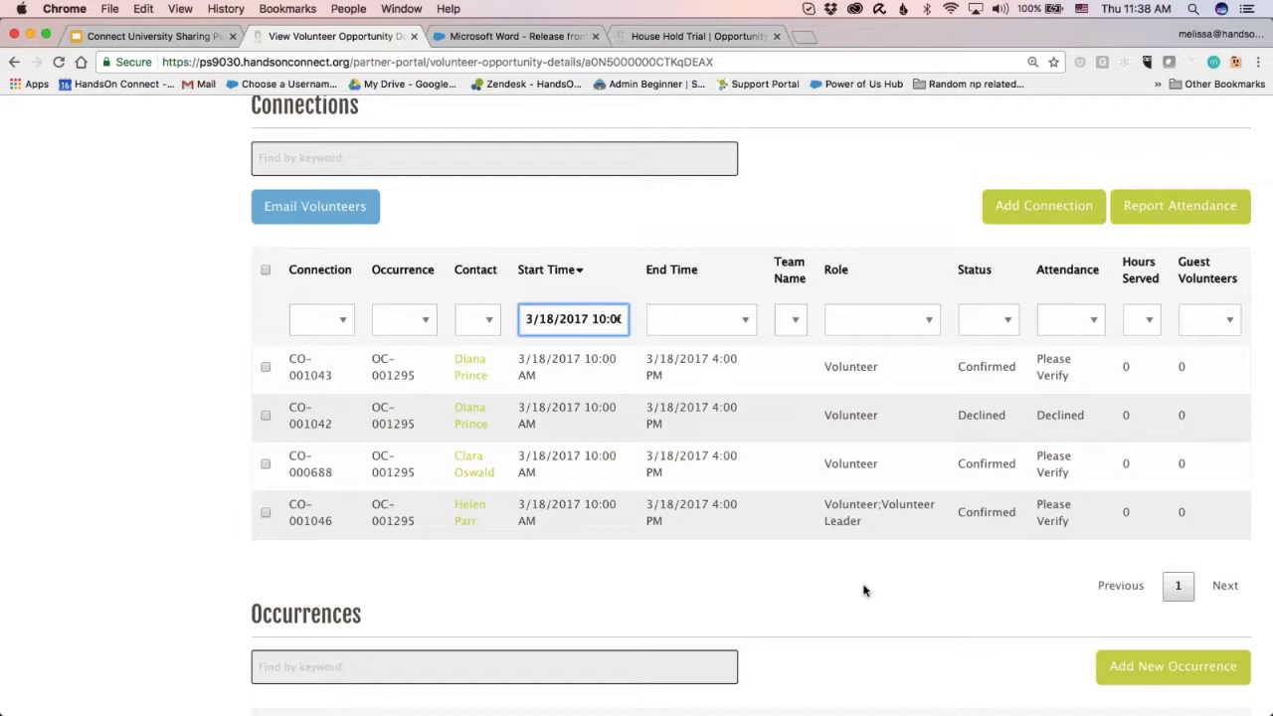
# - Filter the connections by the start time 2/2/2017 4:00 PM and look over the matching volunteers
pyautogui.click(622, 321)
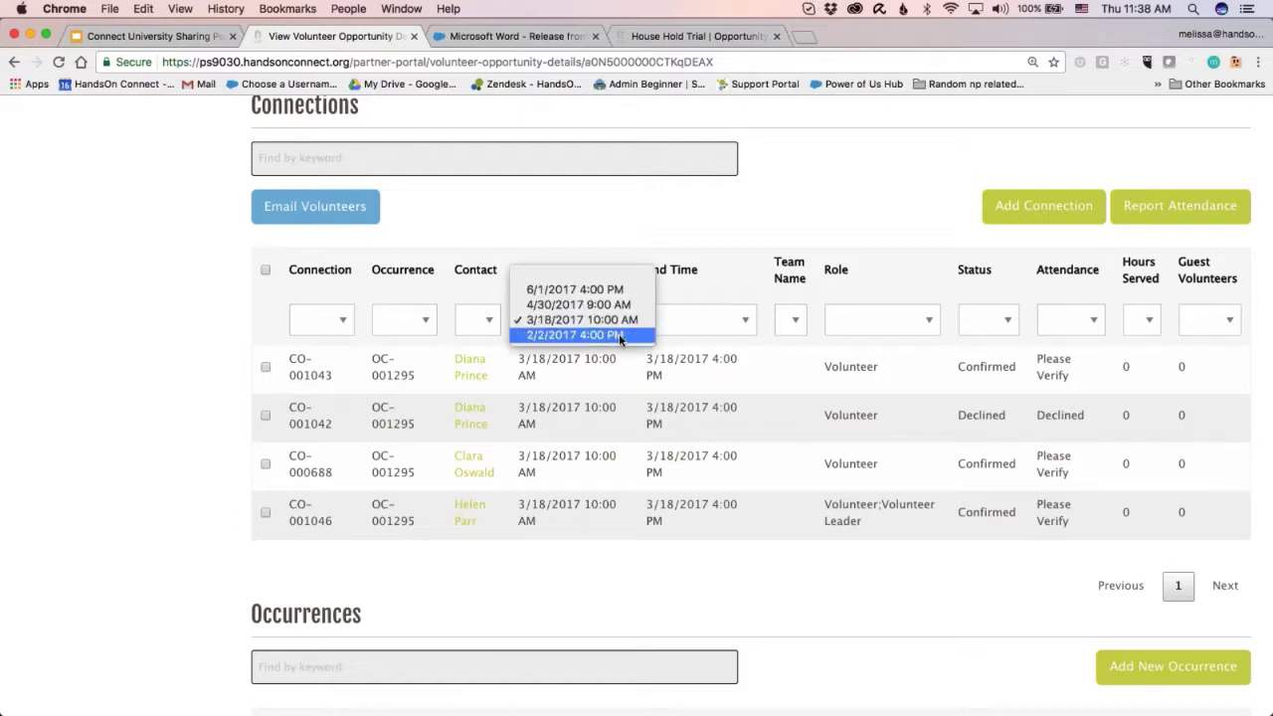
pyautogui.click(620, 336)
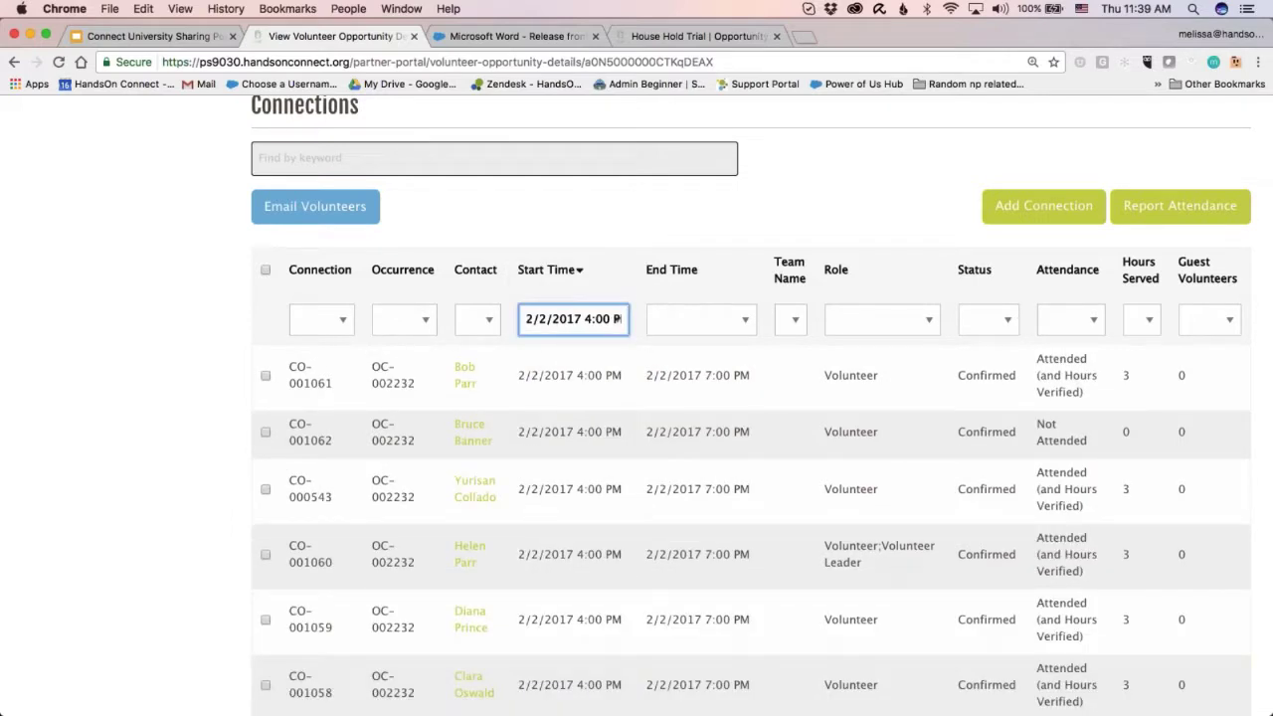
pyautogui.scroll(-3, 914, 581)
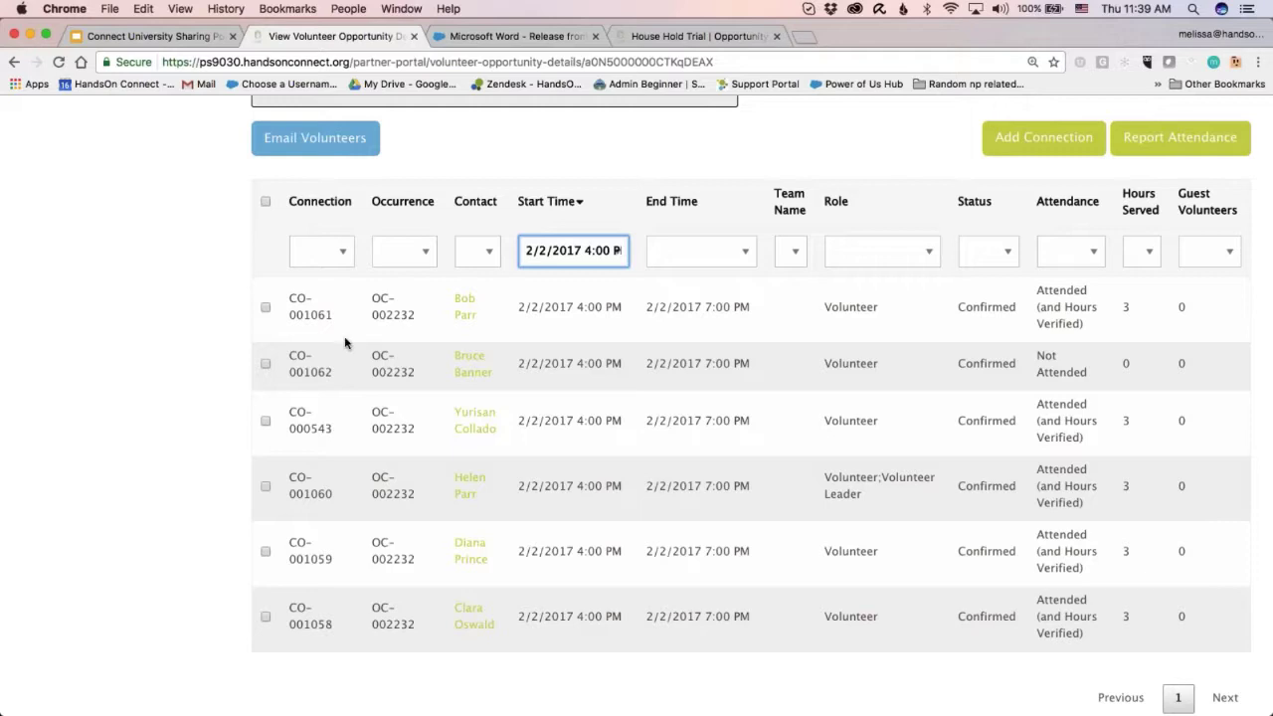
# - Select the first three volunteers in the filtered connections and start an email to them
pyautogui.click(266, 308)
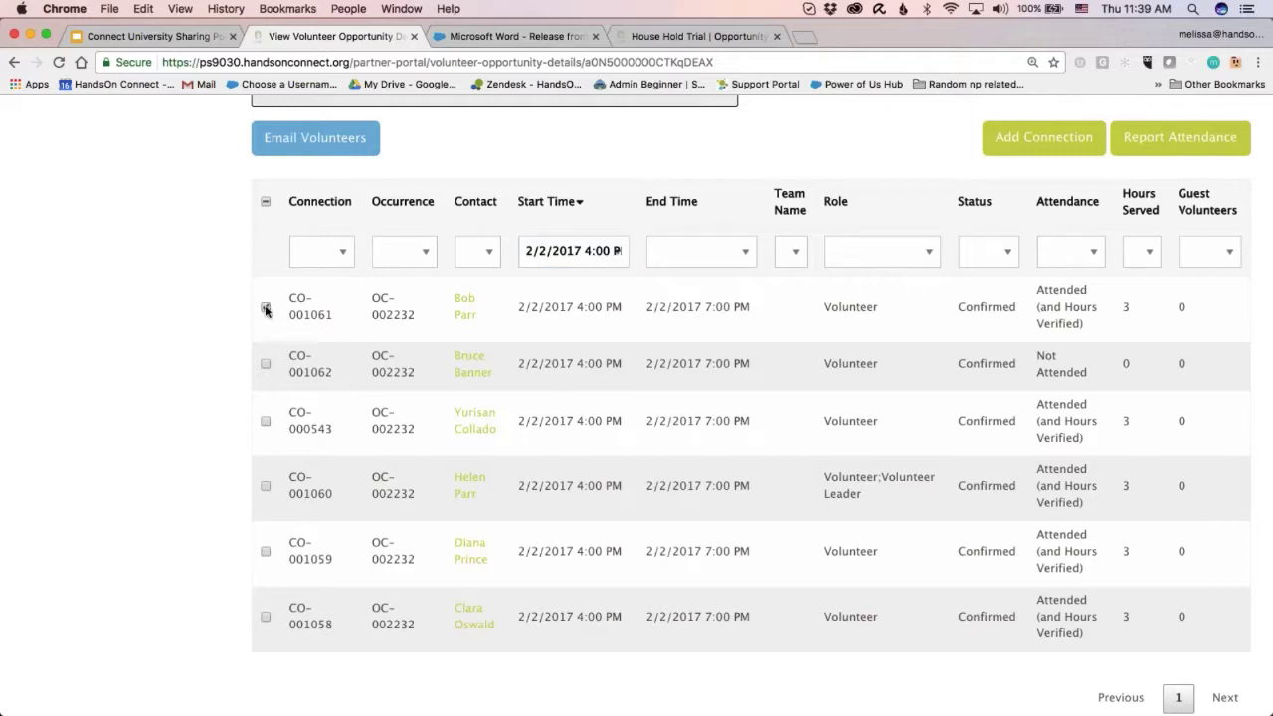
pyautogui.click(266, 364)
pyautogui.click(265, 420)
pyautogui.click(324, 149)
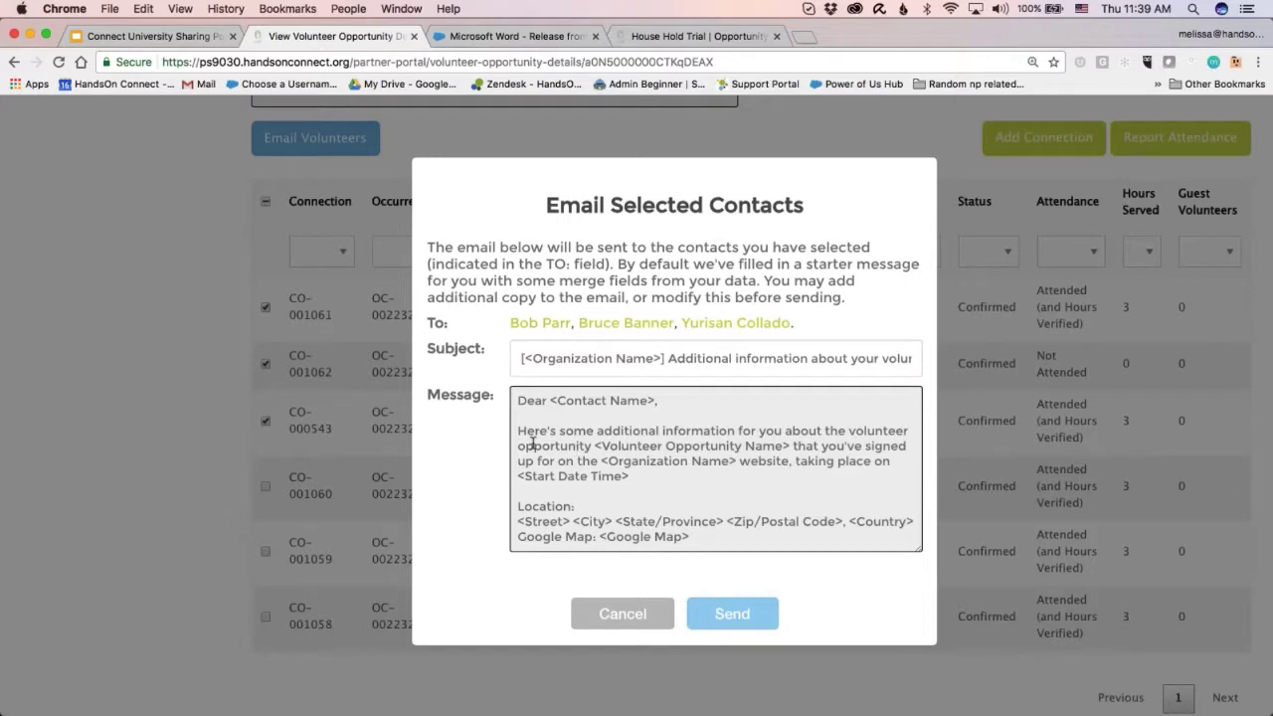
# - Change the email subject to "Would you like to volunteer again with [<Organization Name>]" and cancel the email
pyautogui.click(521, 417)
pyautogui.click(668, 358)
pyautogui.press('shift+super+Right')
pyautogui.press('BackSpace')
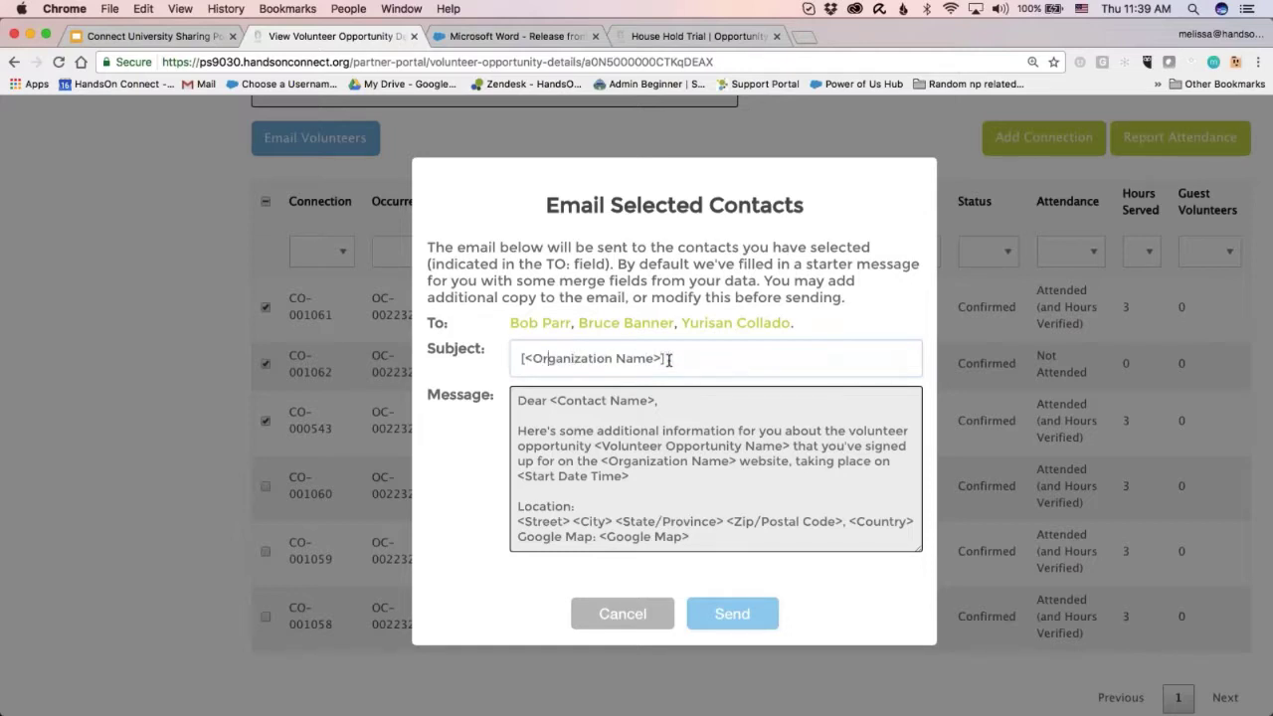
pyautogui.write('Would you lik')
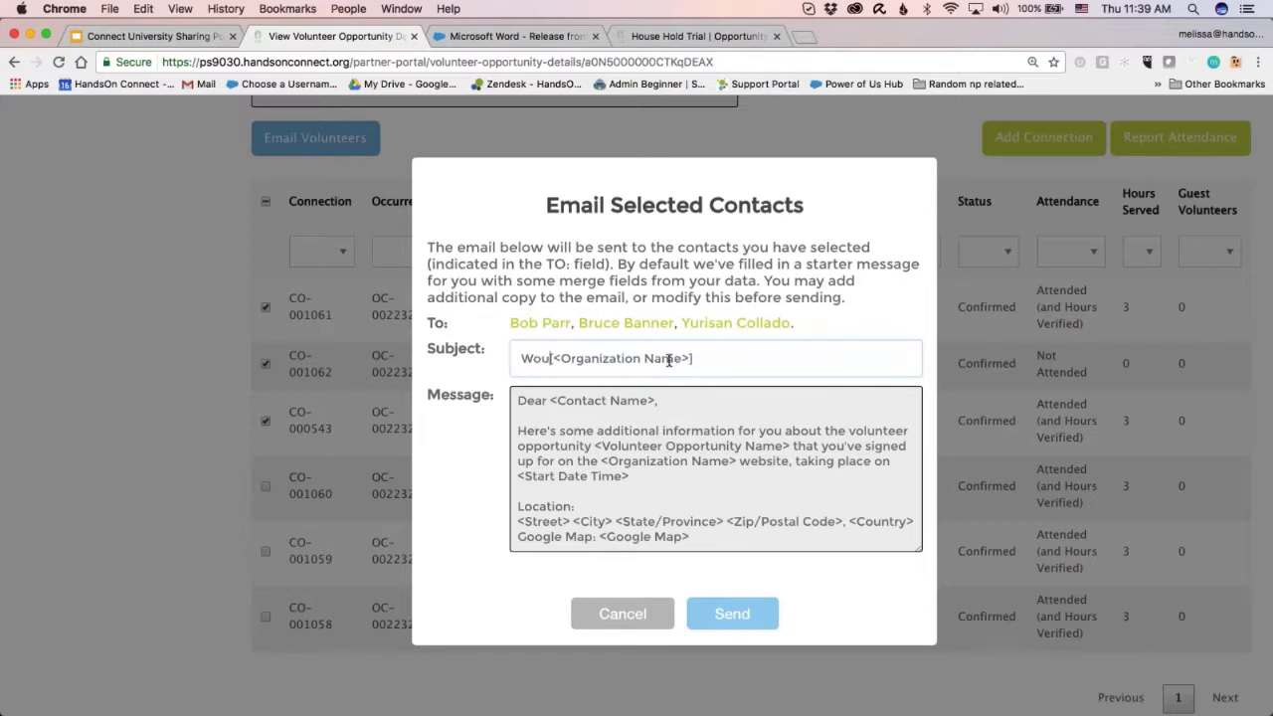
pyautogui.write('e to volun')
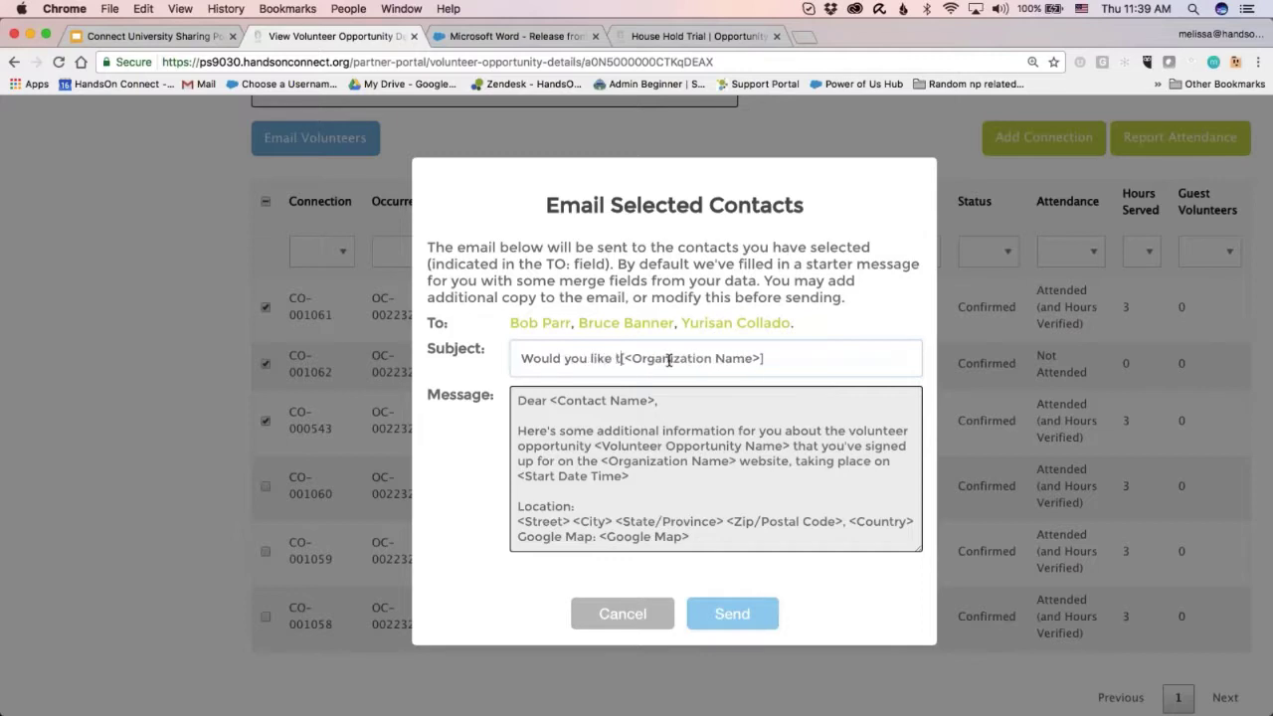
pyautogui.write('teer again w')
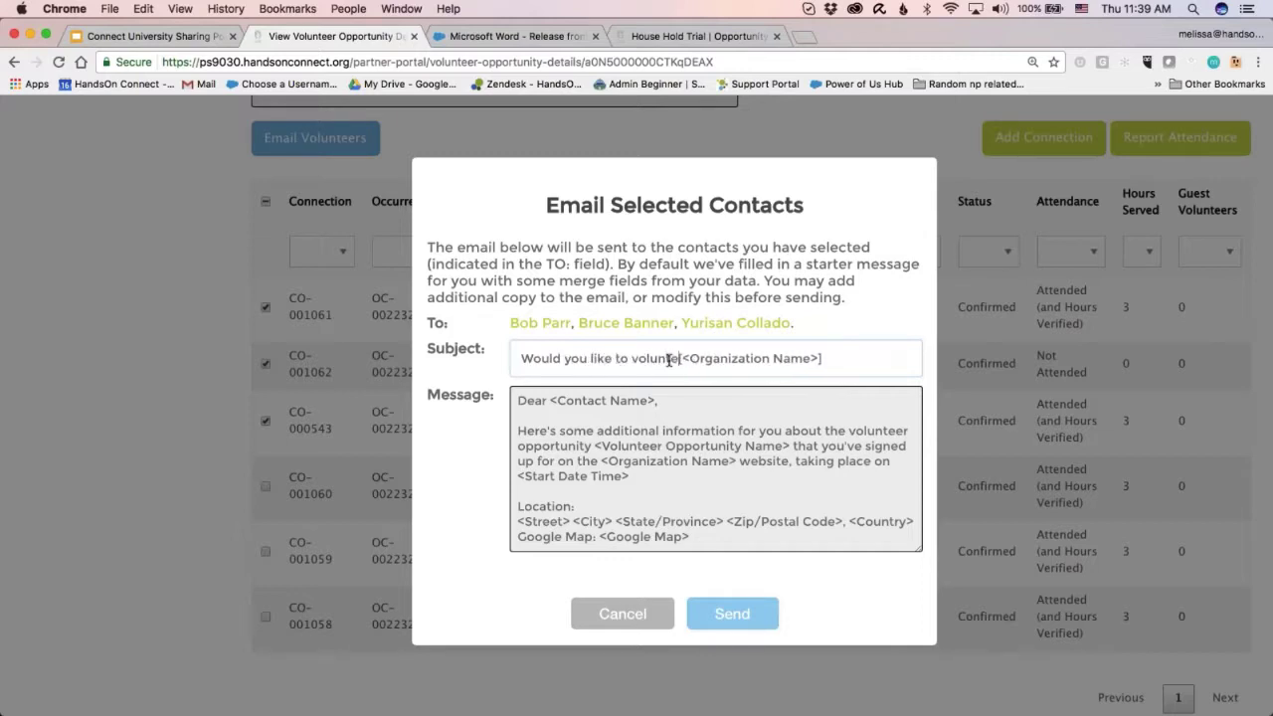
pyautogui.write('ith')
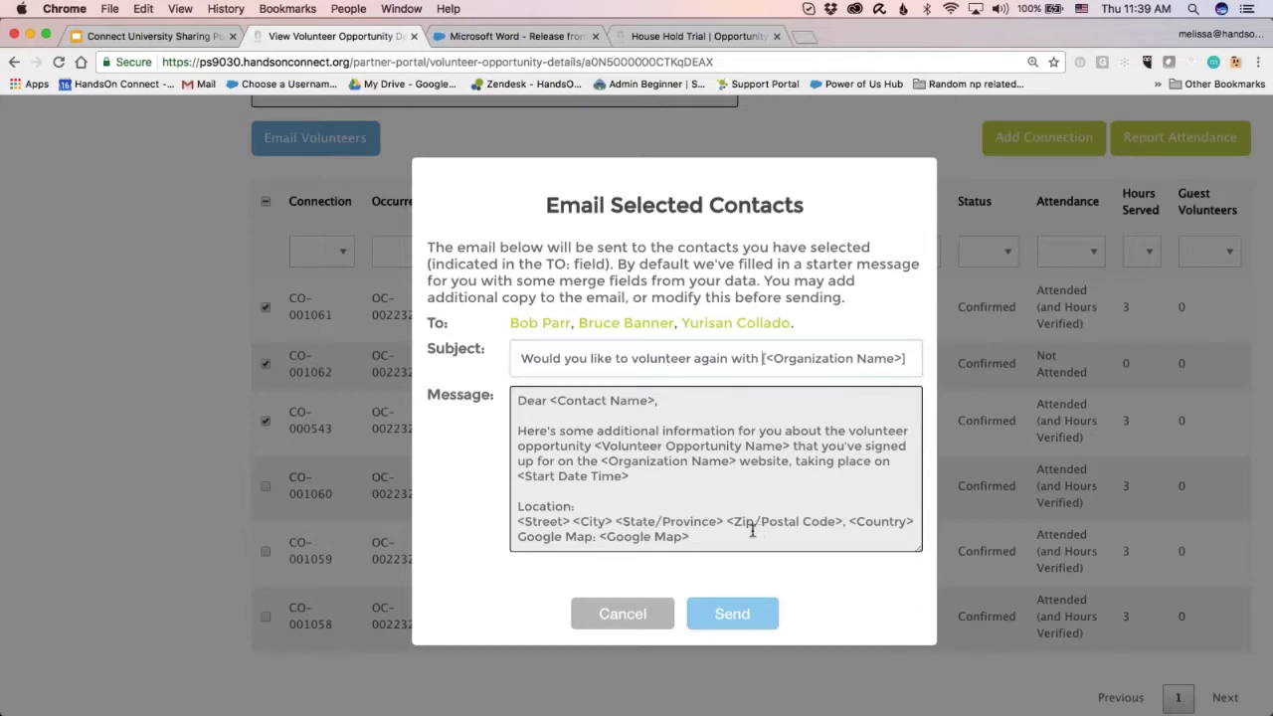
pyautogui.click(639, 615)
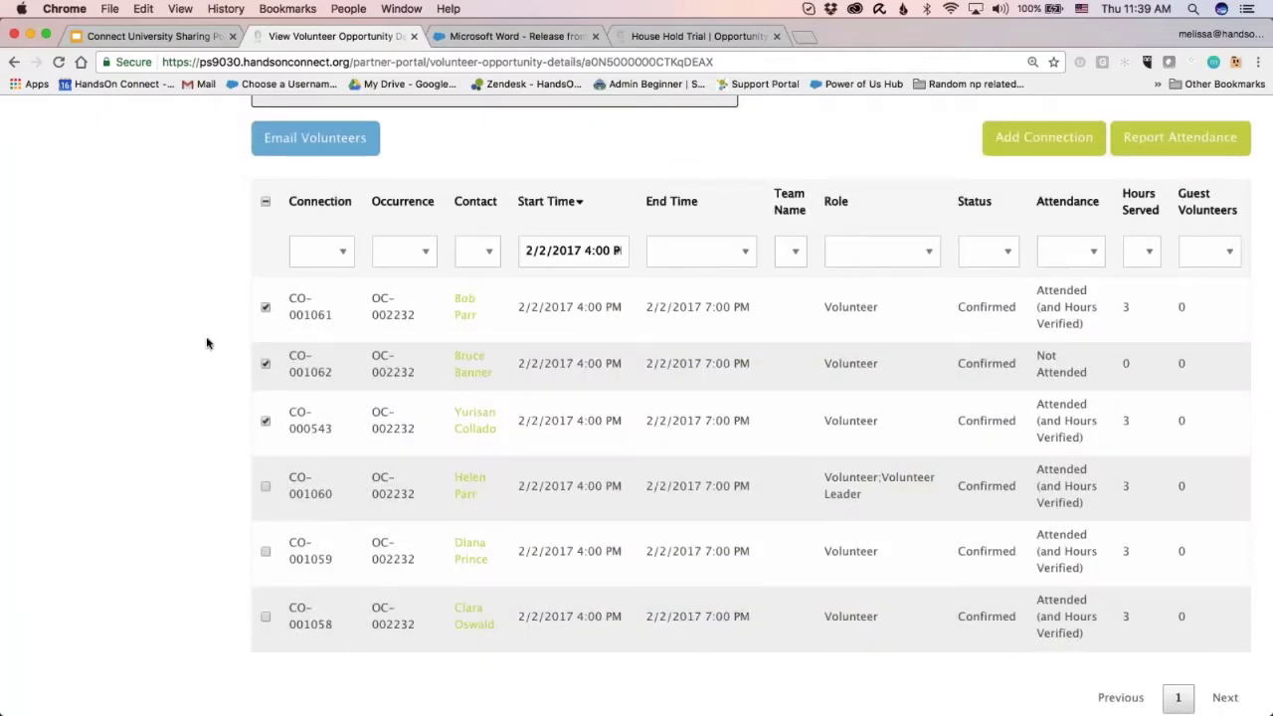
# - Deselect the three selected volunteers and filter the connections by the start time 3/18/2017 10:00 AM
pyautogui.click(265, 307)
pyautogui.click(265, 364)
pyautogui.click(266, 421)
pyautogui.click(618, 250)
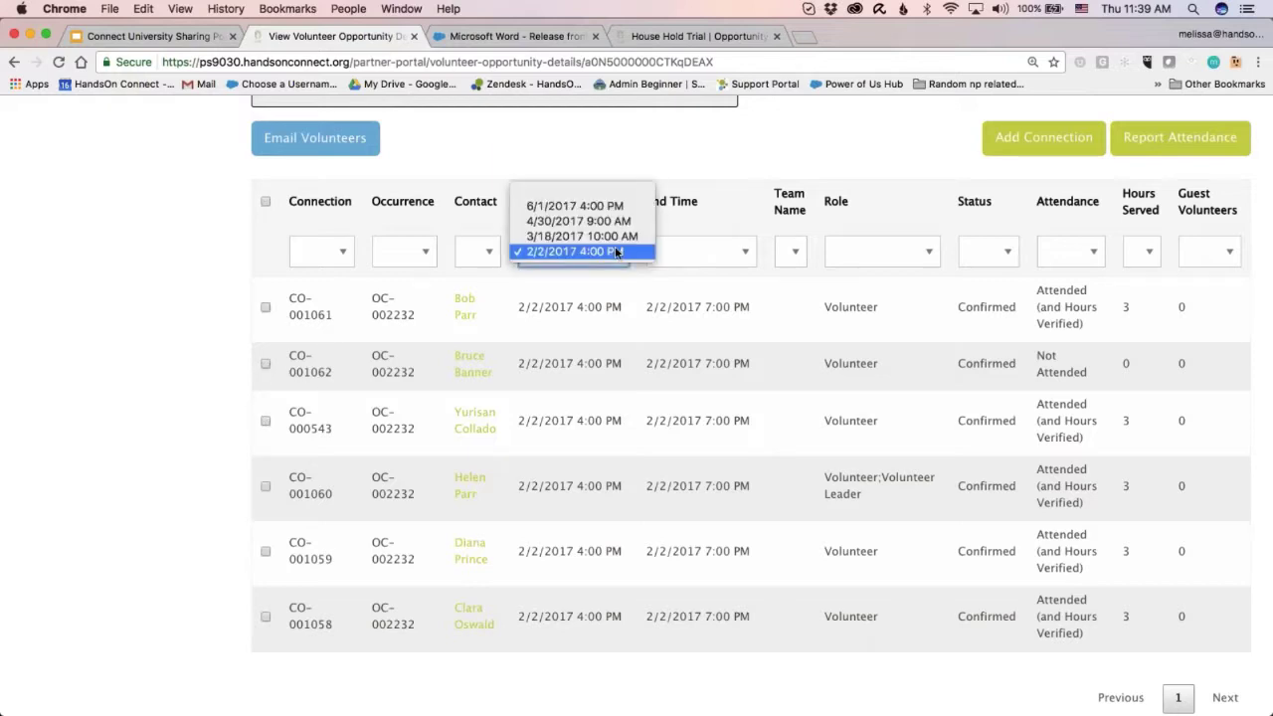
pyautogui.click(617, 237)
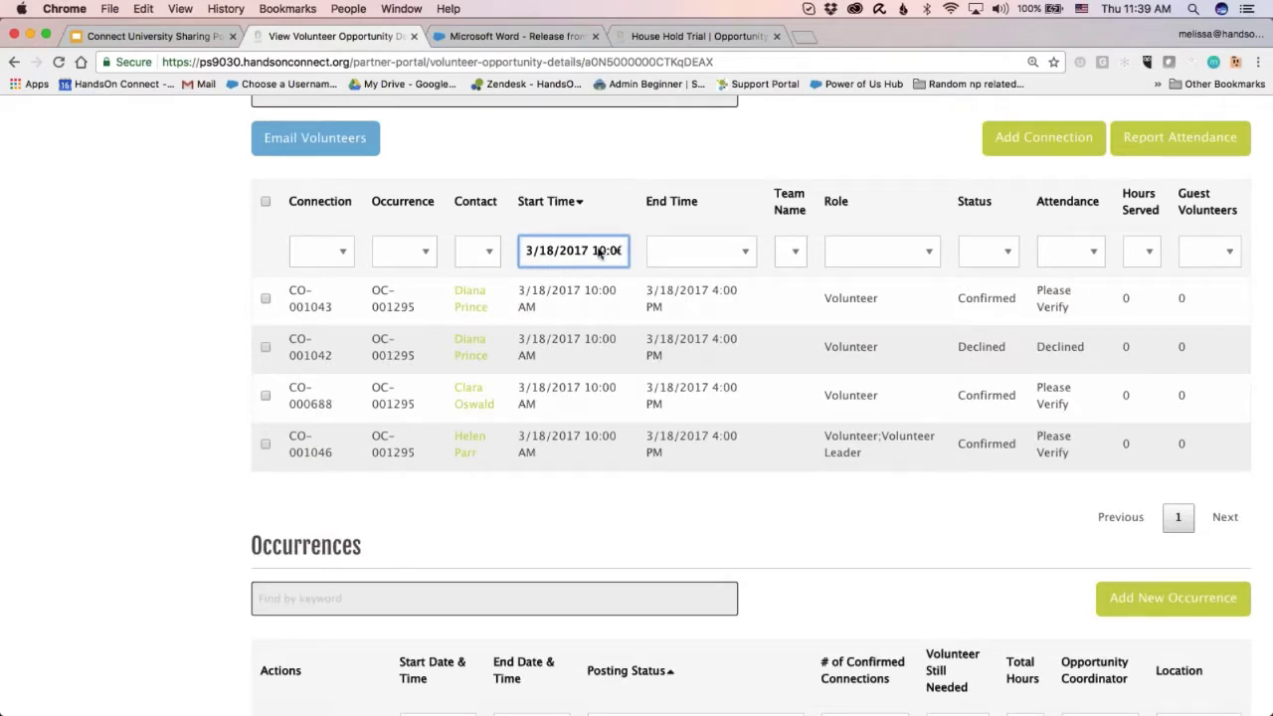
# - Clear the start time filter and filter the connections by the third contact offered in the contact filter
pyautogui.click(605, 251)
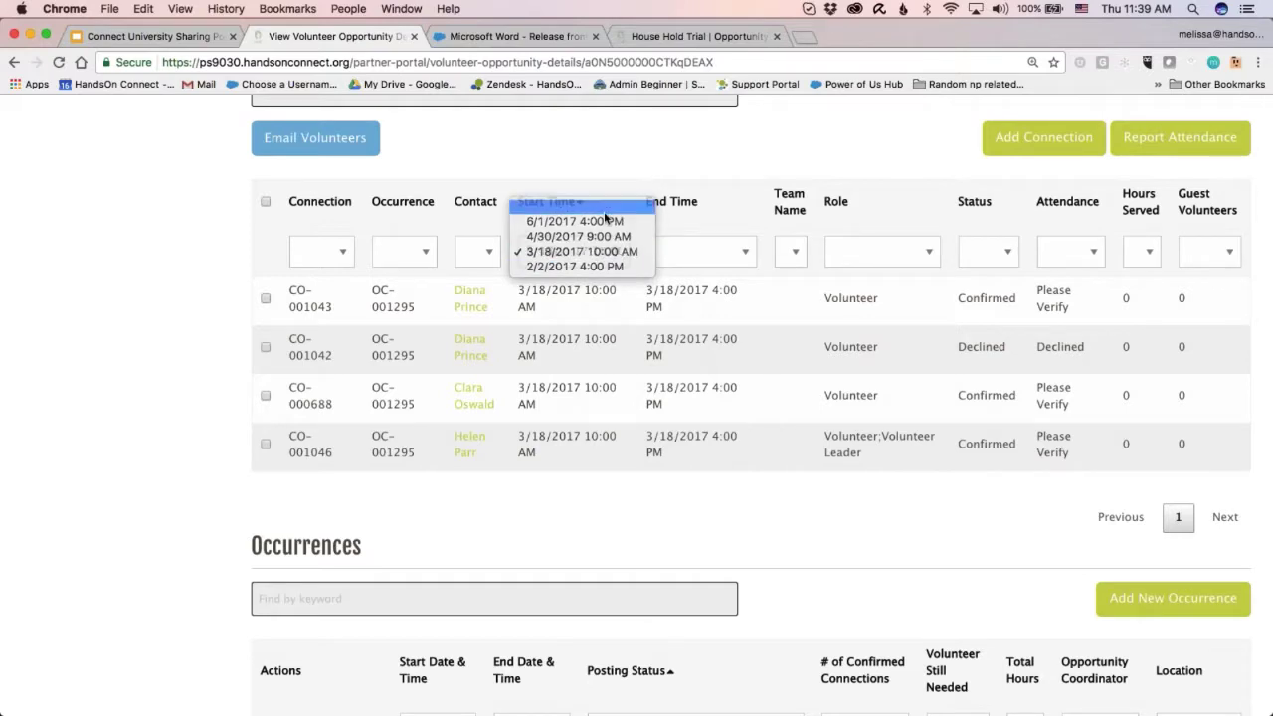
pyautogui.click(604, 209)
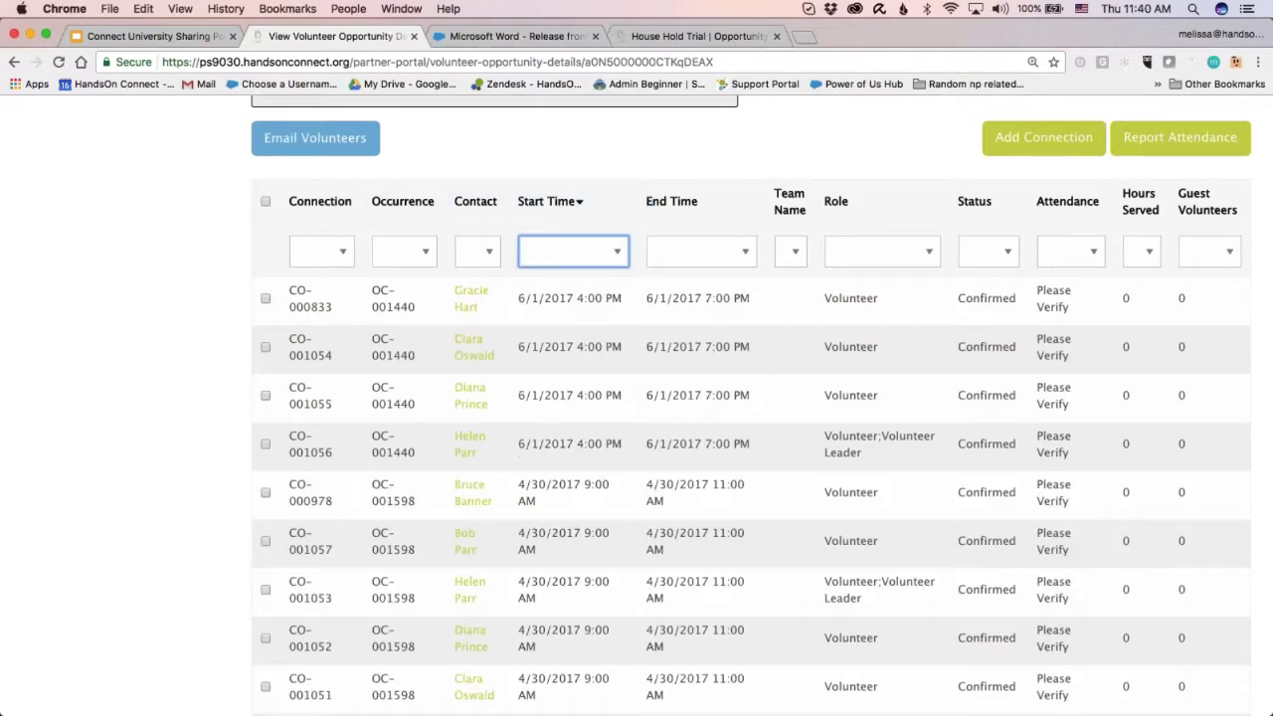
pyautogui.click(491, 252)
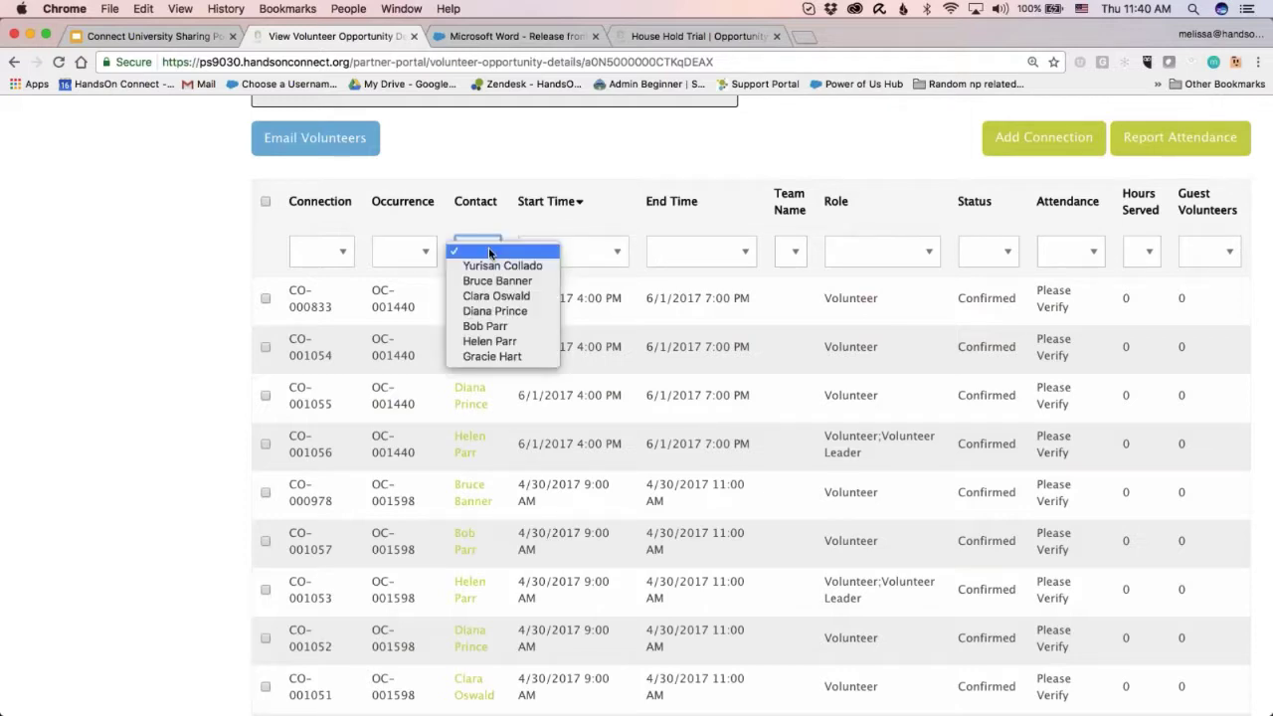
pyautogui.click(502, 298)
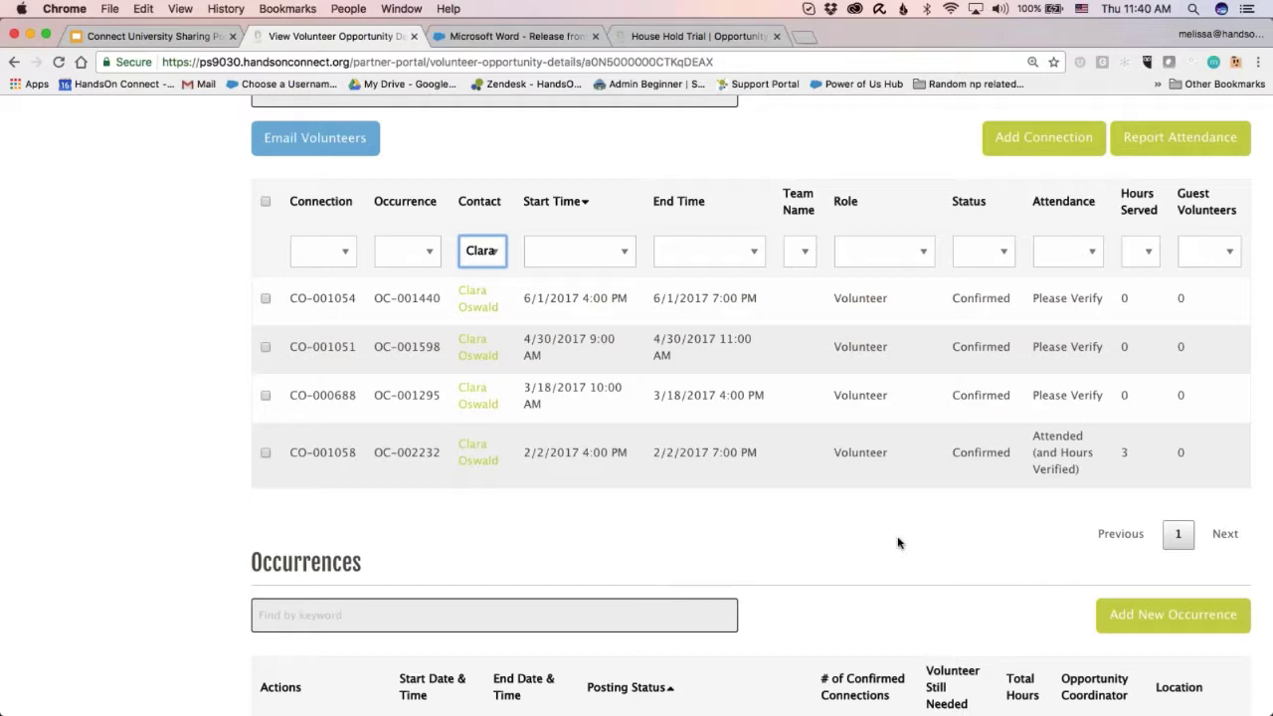
# - Open the check-in sheet for the 3/18/2017 10:00 AM occurrence and return to the opportunity details
pyautogui.scroll(-5, 897, 542)
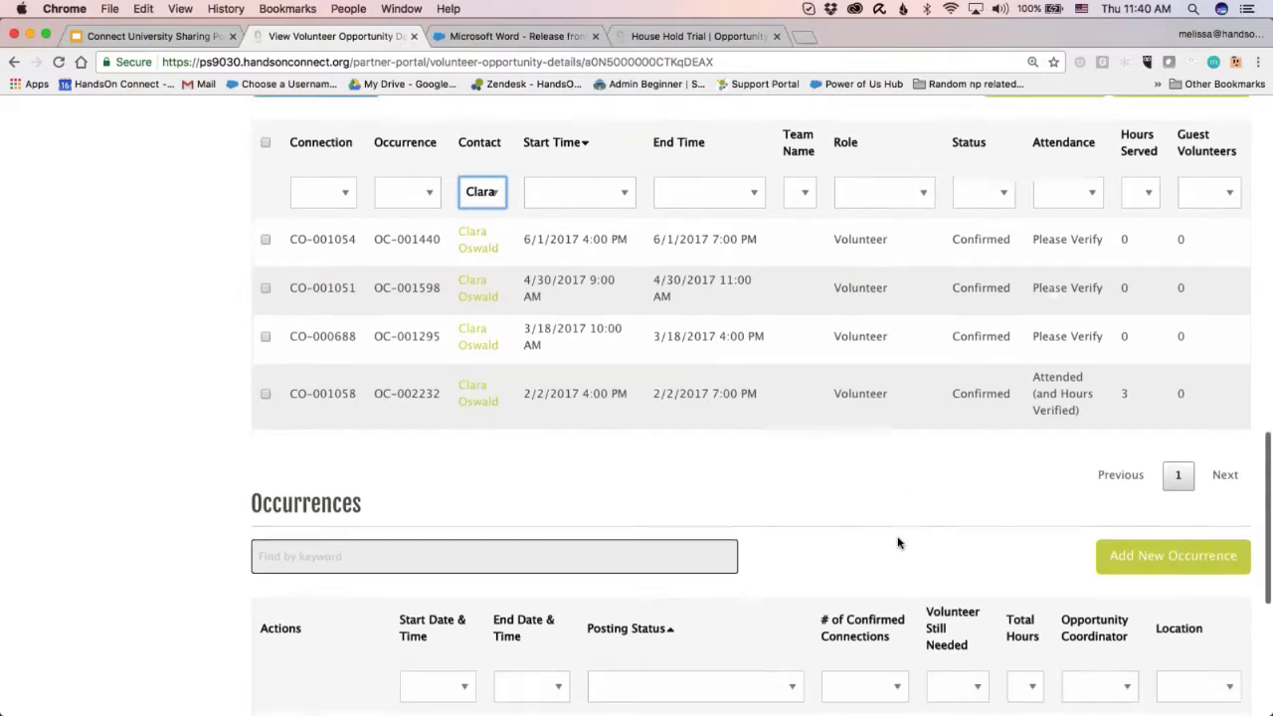
pyautogui.scroll(-2, 898, 543)
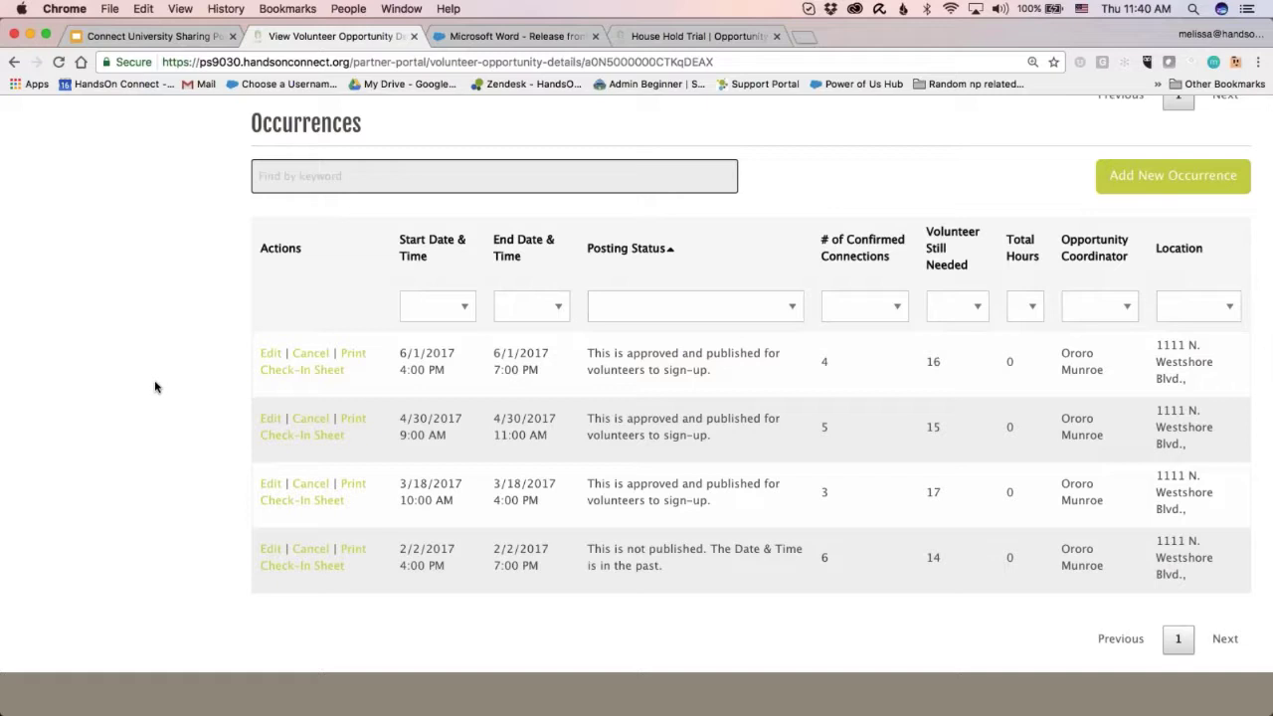
pyautogui.click(296, 506)
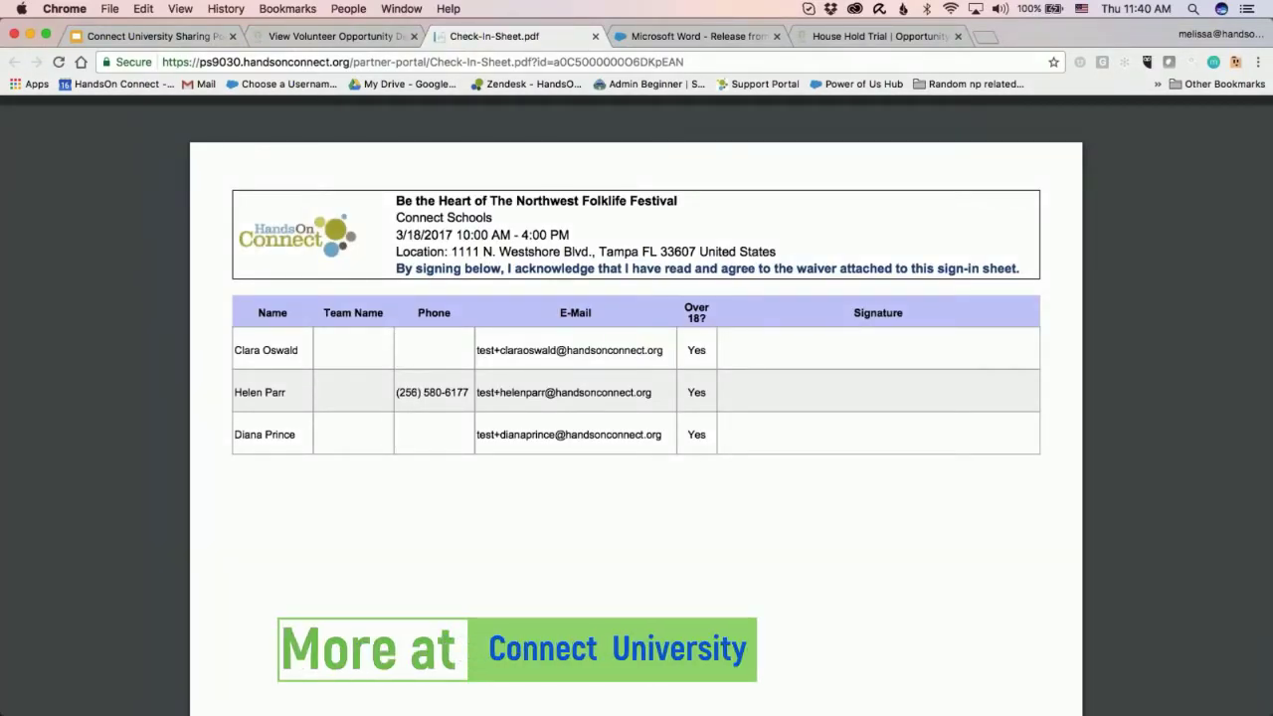
pyautogui.click(314, 37)
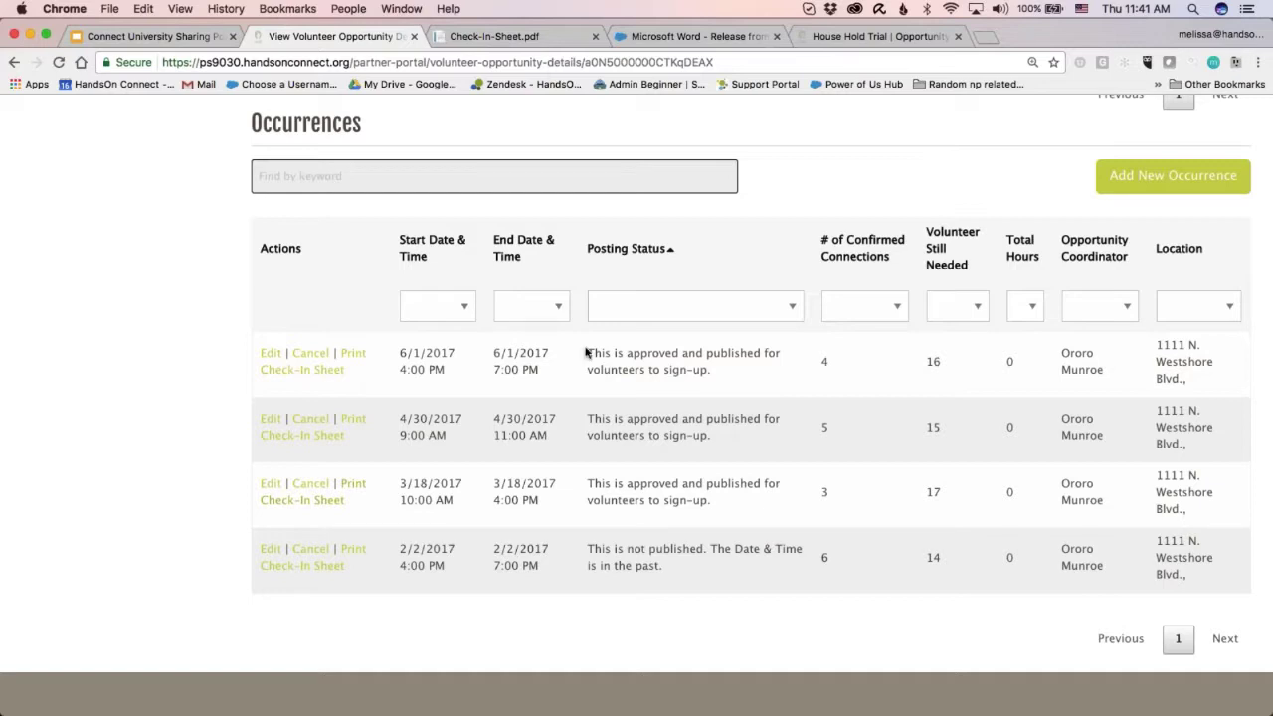
# - Filter the occurrences by the start date 3/18/2017 10:00 AM and clear that filter again
pyautogui.click(464, 310)
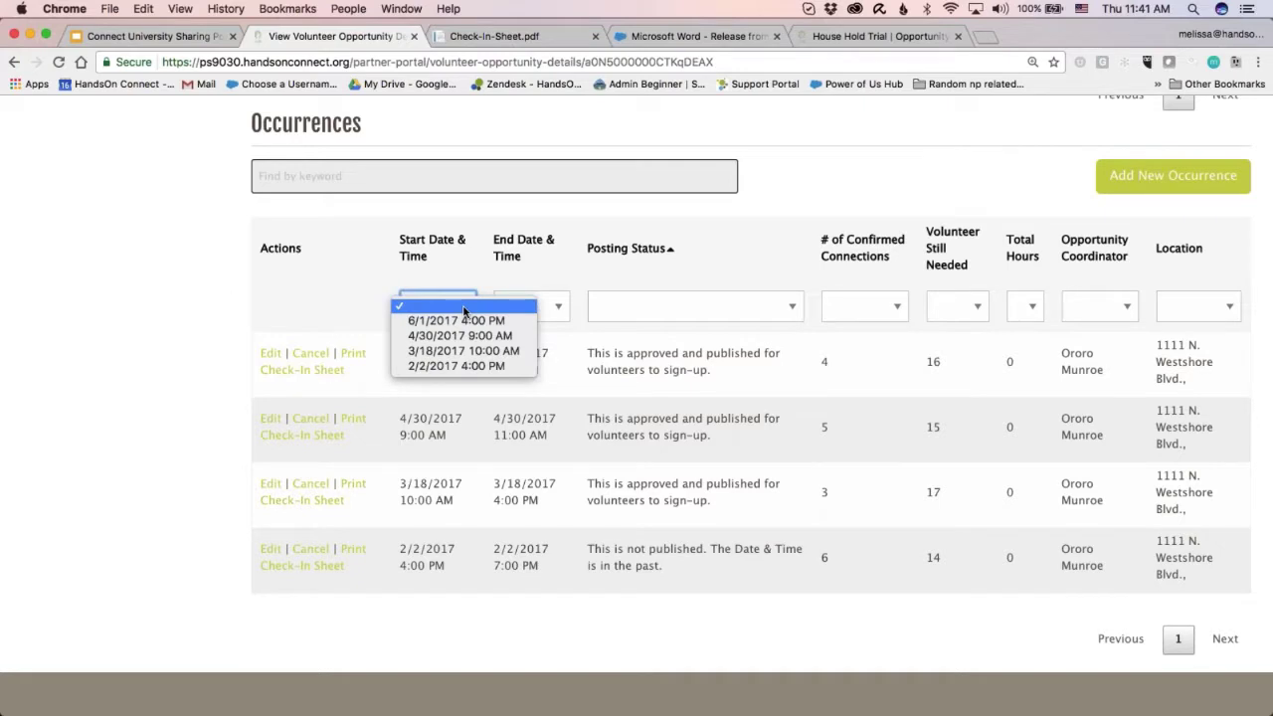
pyautogui.click(463, 351)
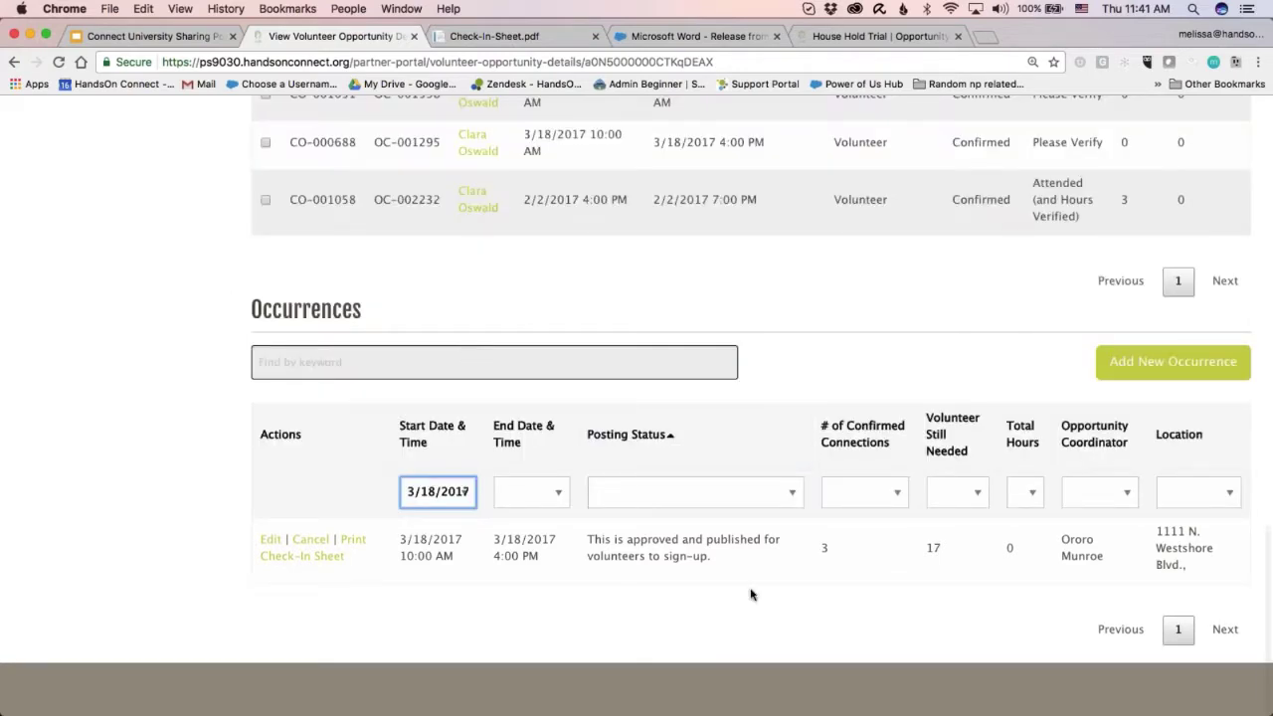
pyautogui.click(464, 493)
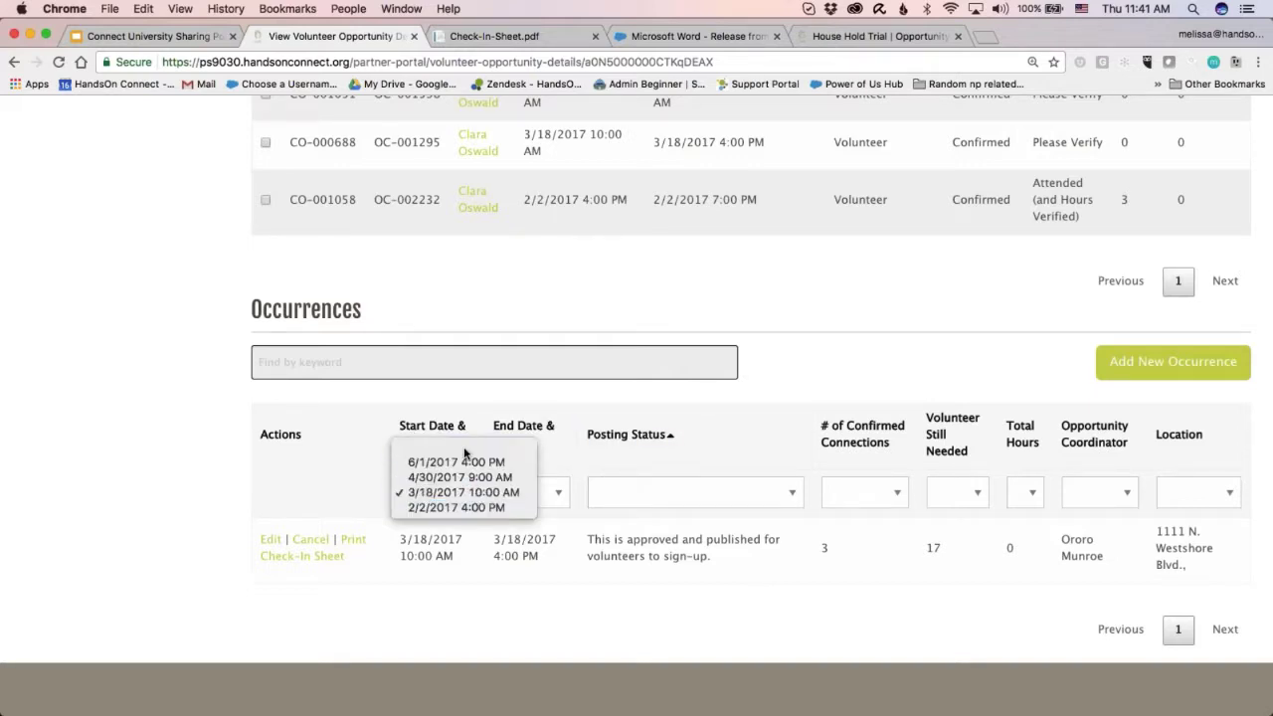
pyautogui.click(468, 451)
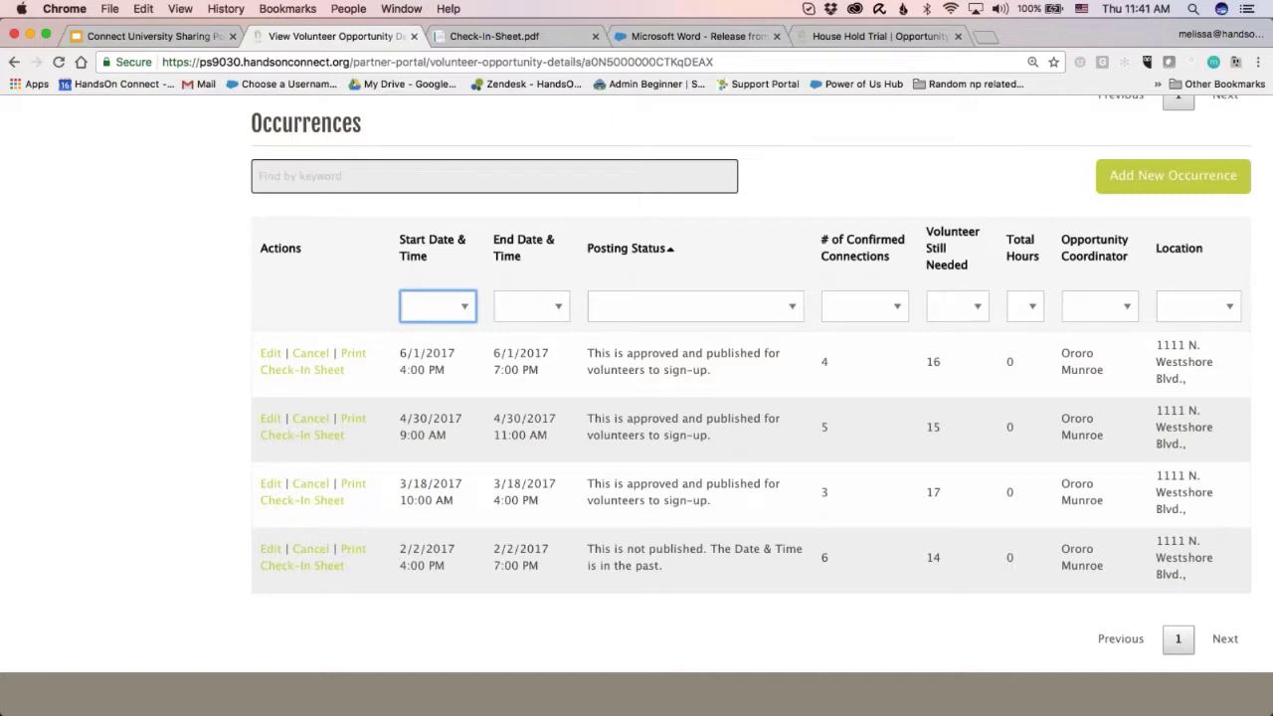
# - Go from the opportunity details to the Report Attendance page
pyautogui.scroll(10, 636, 398)
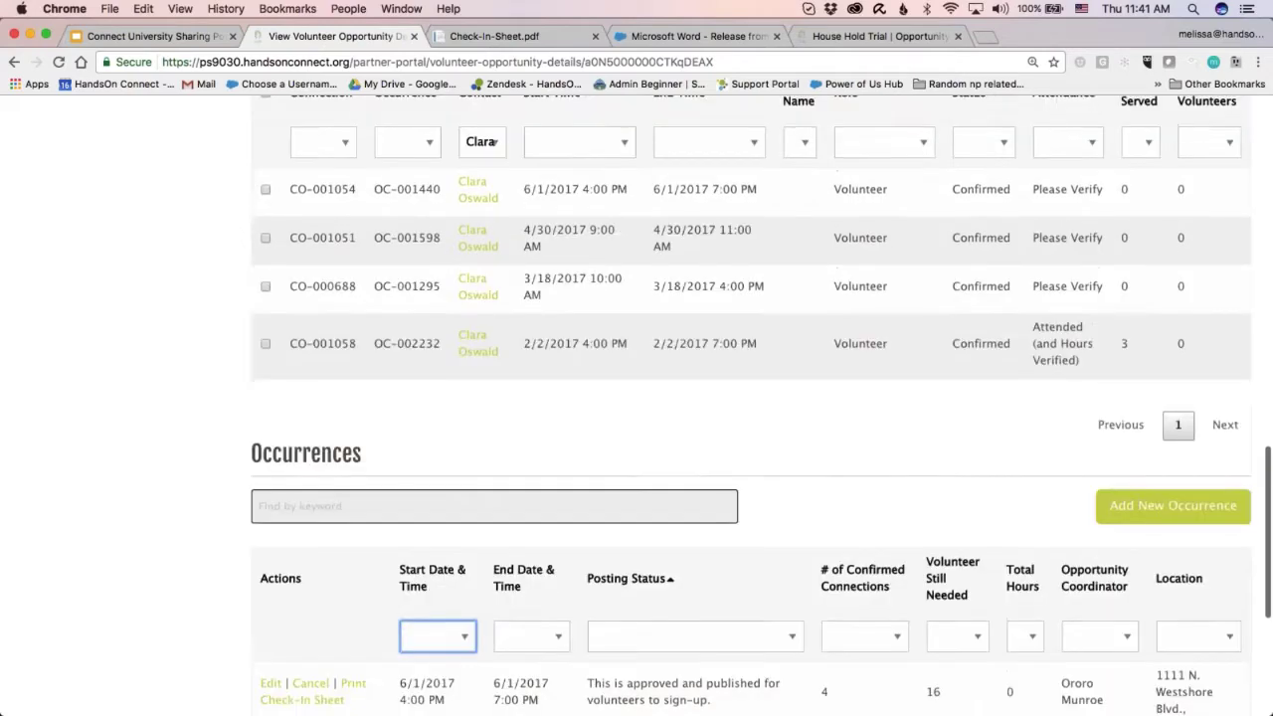
pyautogui.scroll(20, 637, 398)
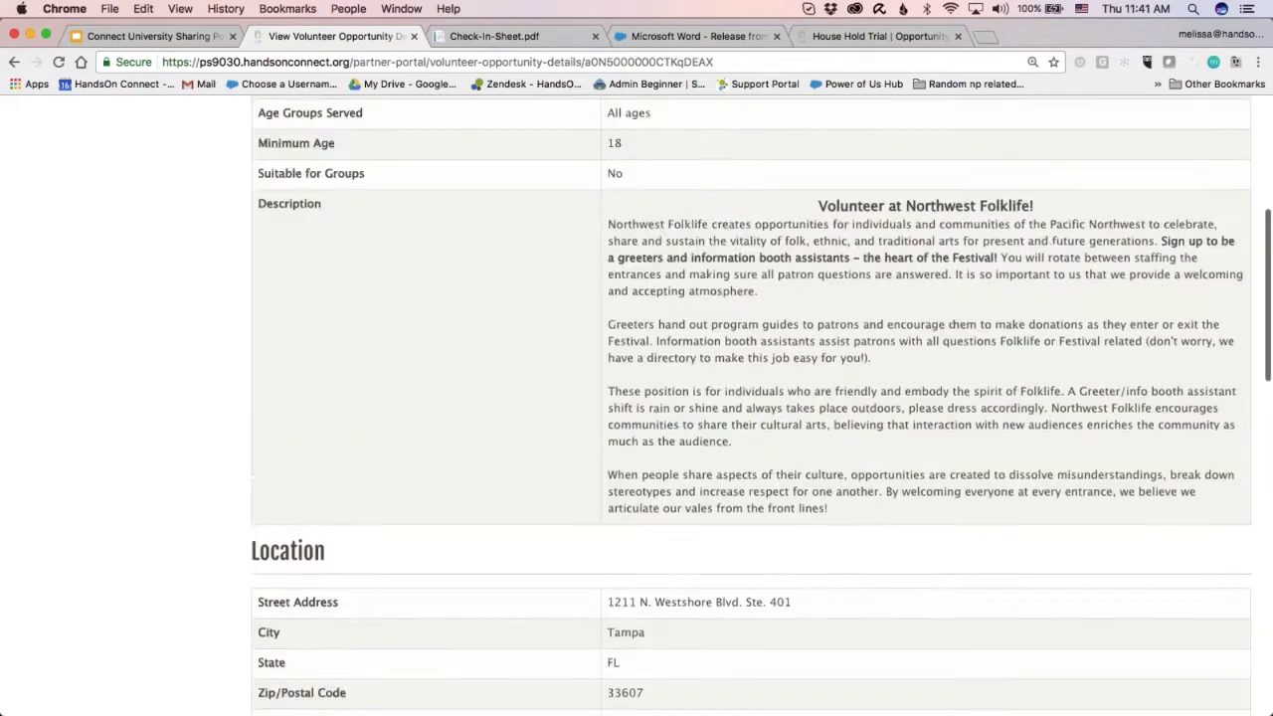
pyautogui.scroll(3, 178, 509)
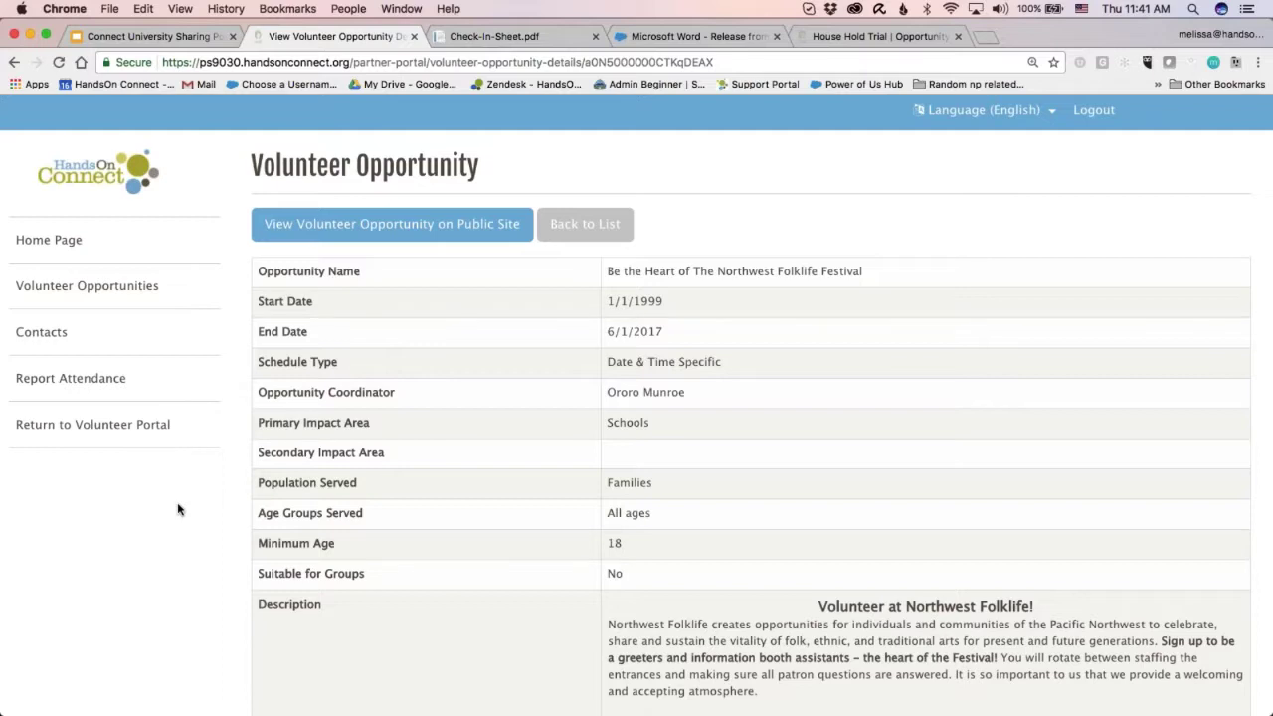
pyautogui.click(74, 381)
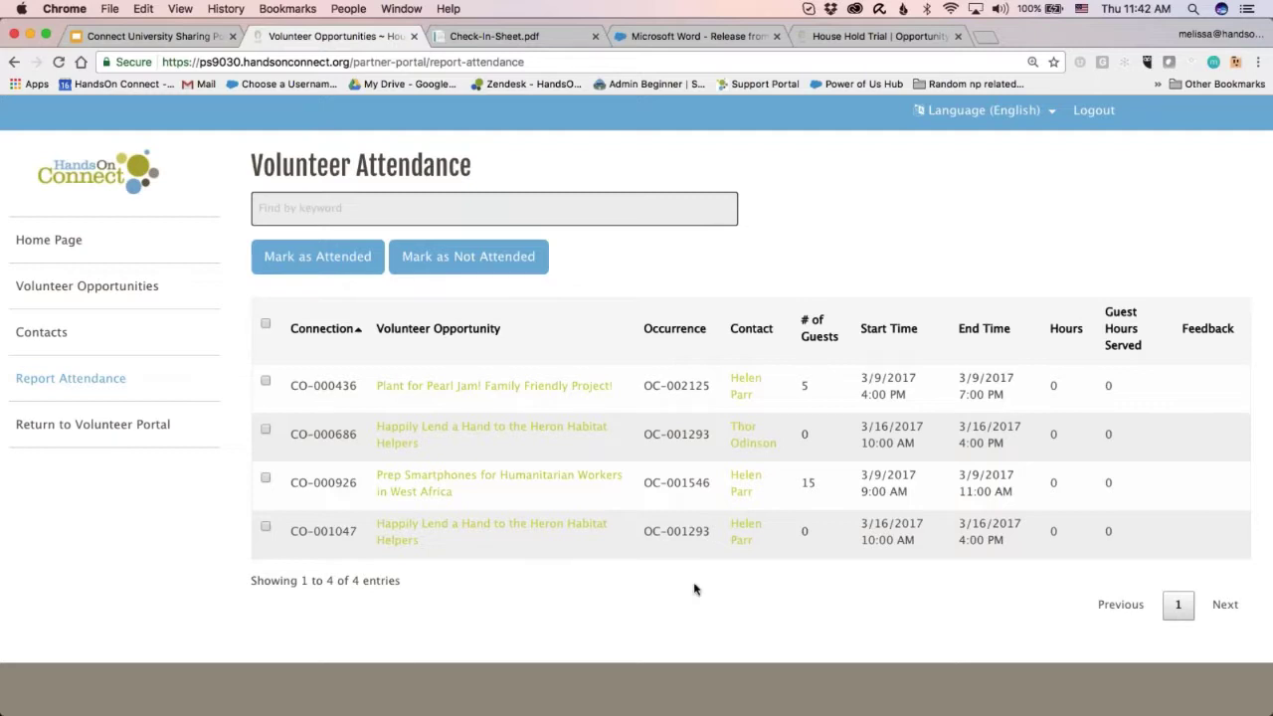
# - Search the volunteer attendance records by a volunteer's first name
pyautogui.click(419, 207)
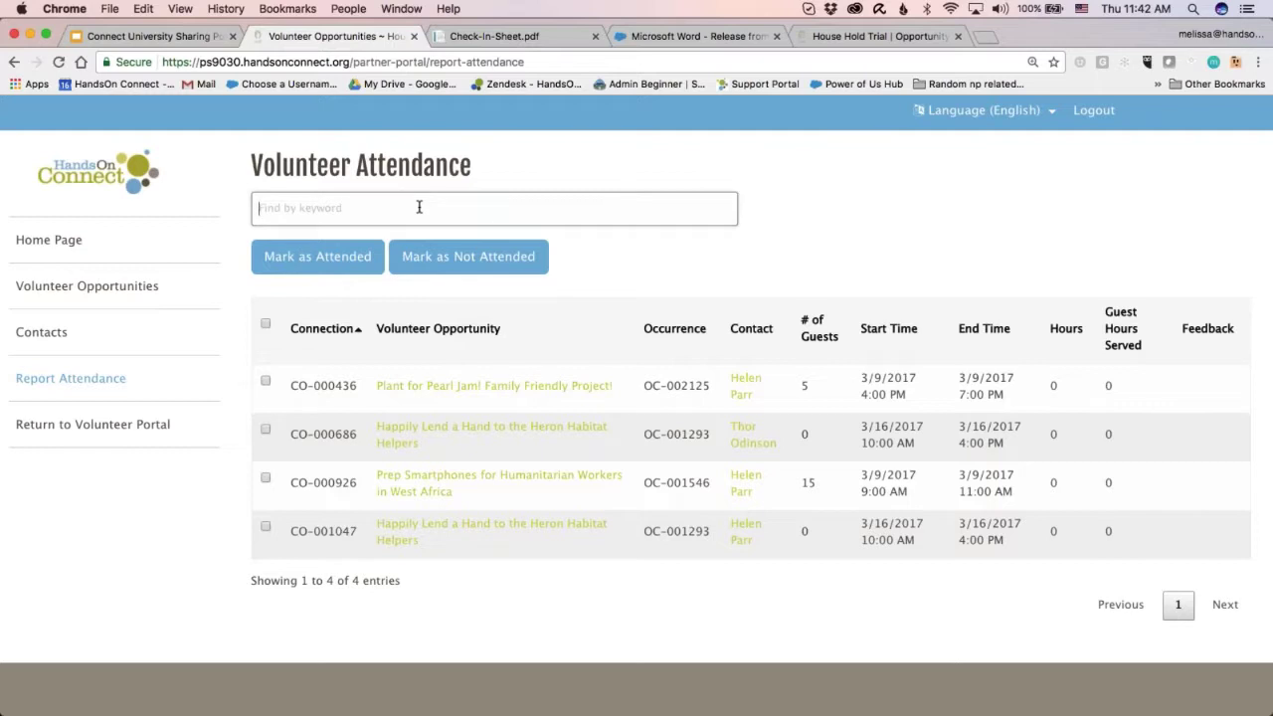
pyautogui.write('Hele')
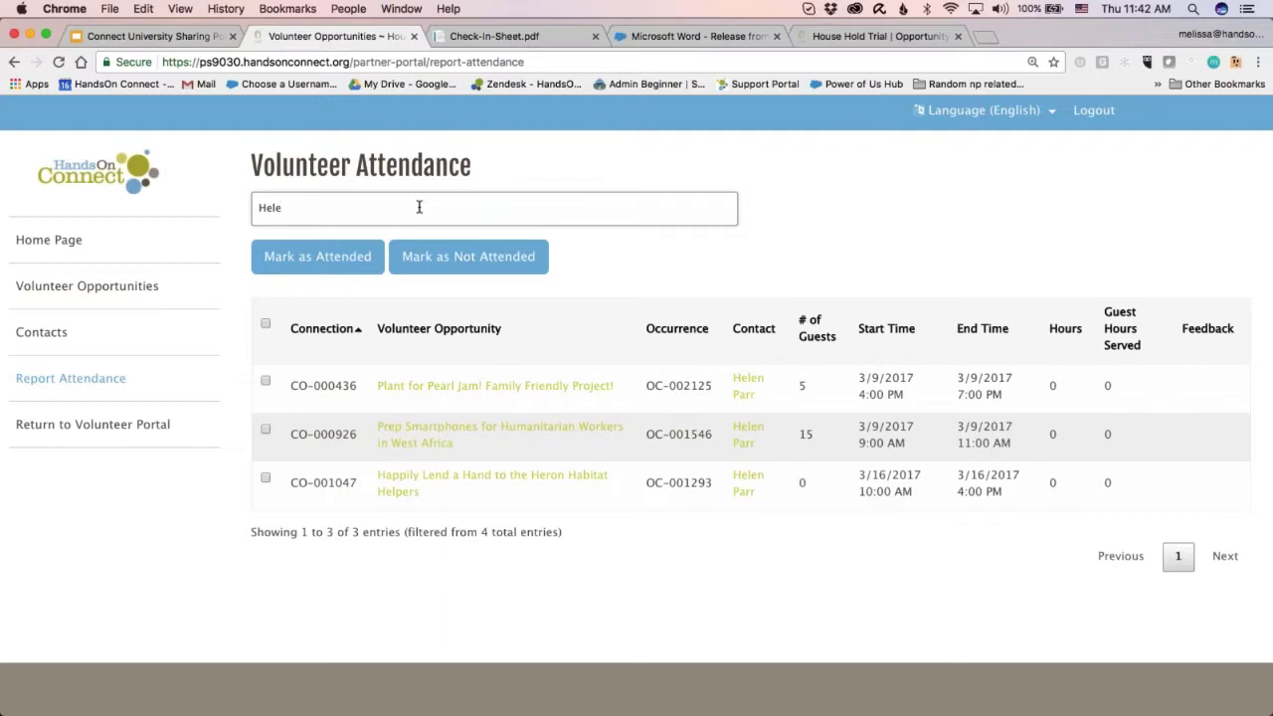
pyautogui.write('n')
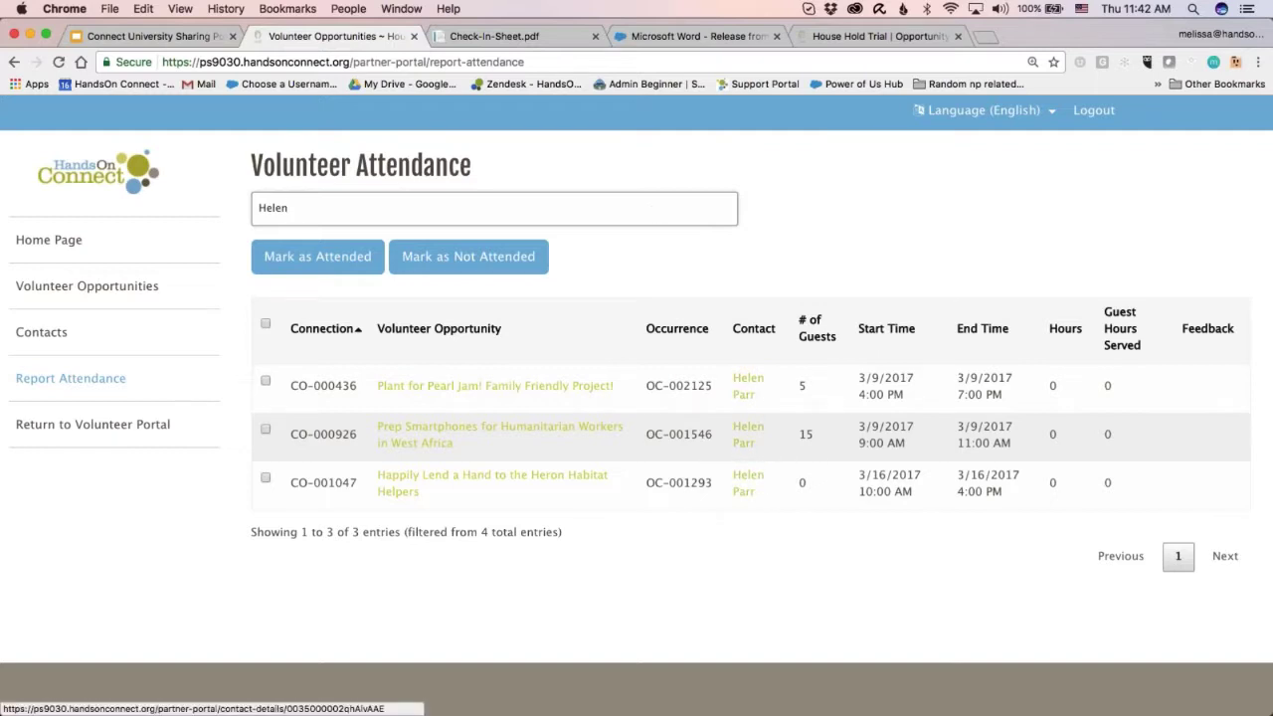
pyautogui.write('====')
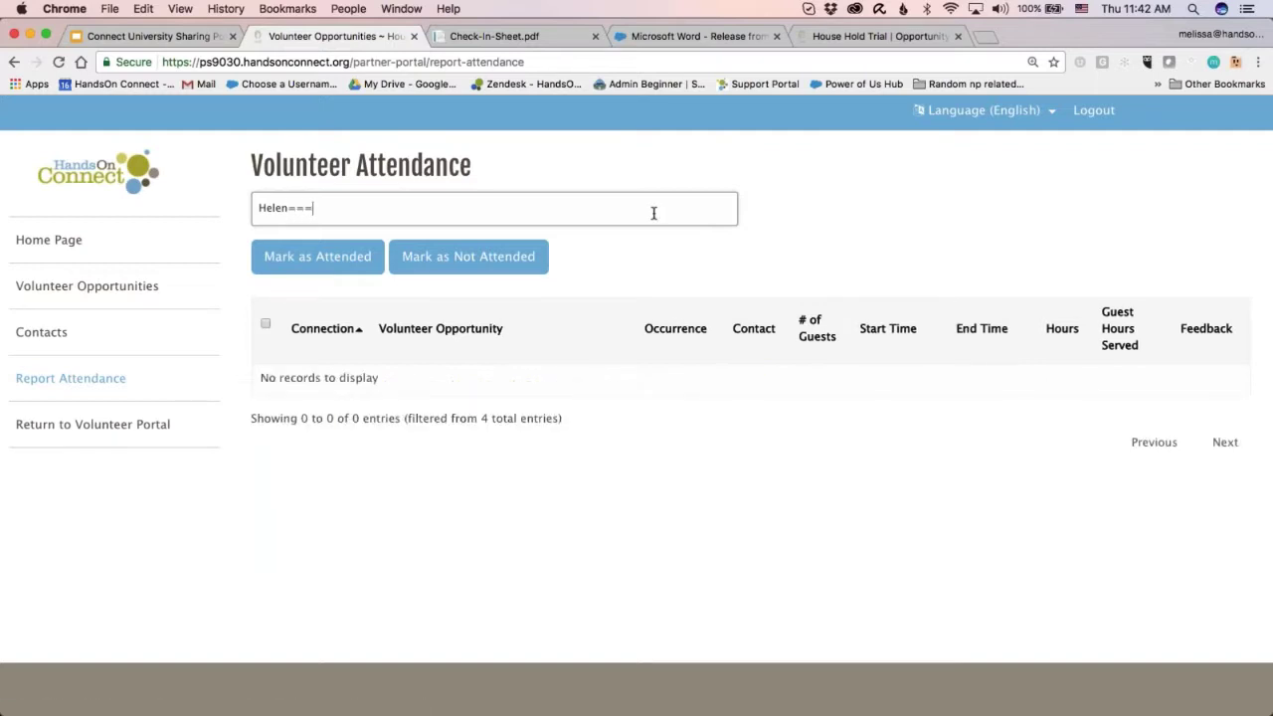
# - Replace the attendance search keyword with the date 3/16
pyautogui.press('BackSpace')
pyautogui.press('BackSpace')
pyautogui.press('BackSpace')
pyautogui.press('BackSpace')
pyautogui.press('BackSpace')
pyautogui.press('BackSpace')
pyautogui.press('BackSpace')
pyautogui.press('BackSpace')
pyautogui.press('BackSpace')
pyautogui.write('3/16')
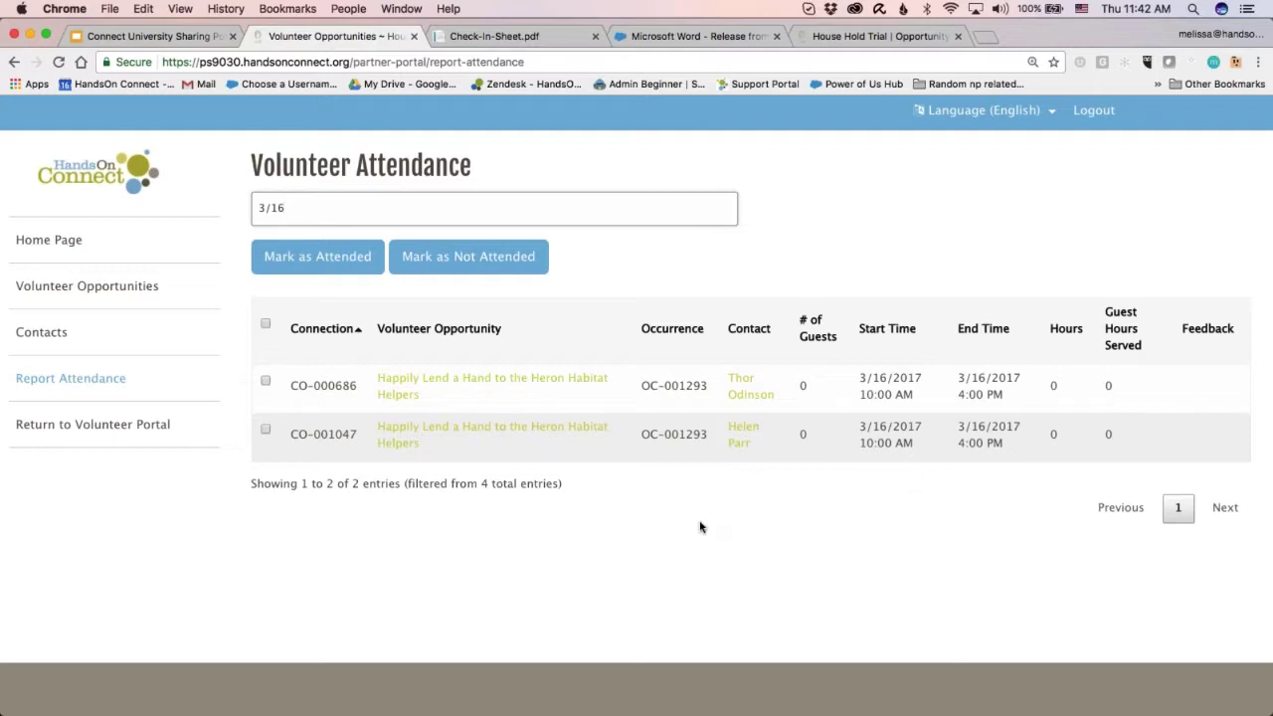
# - Try to mark both 3/16/2017 connections of the Heron Habitat Helpers opportunity as attended
pyautogui.click(266, 431)
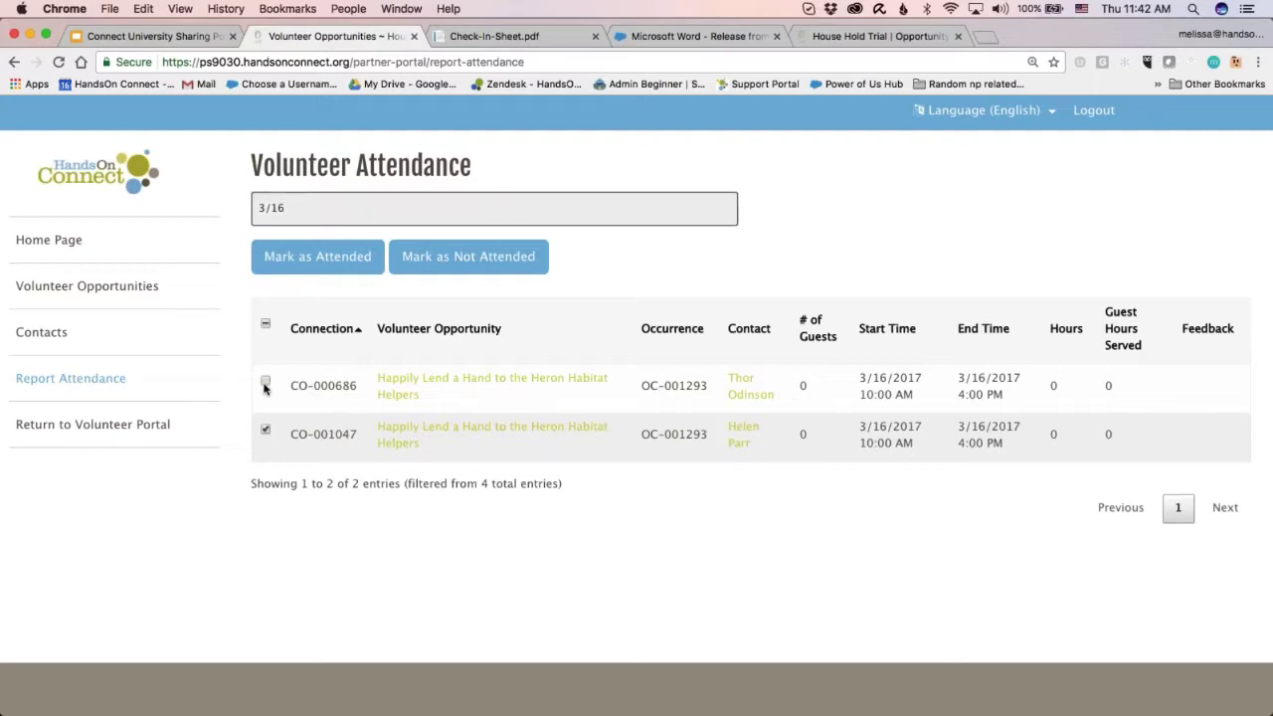
pyautogui.click(265, 384)
pyautogui.click(328, 263)
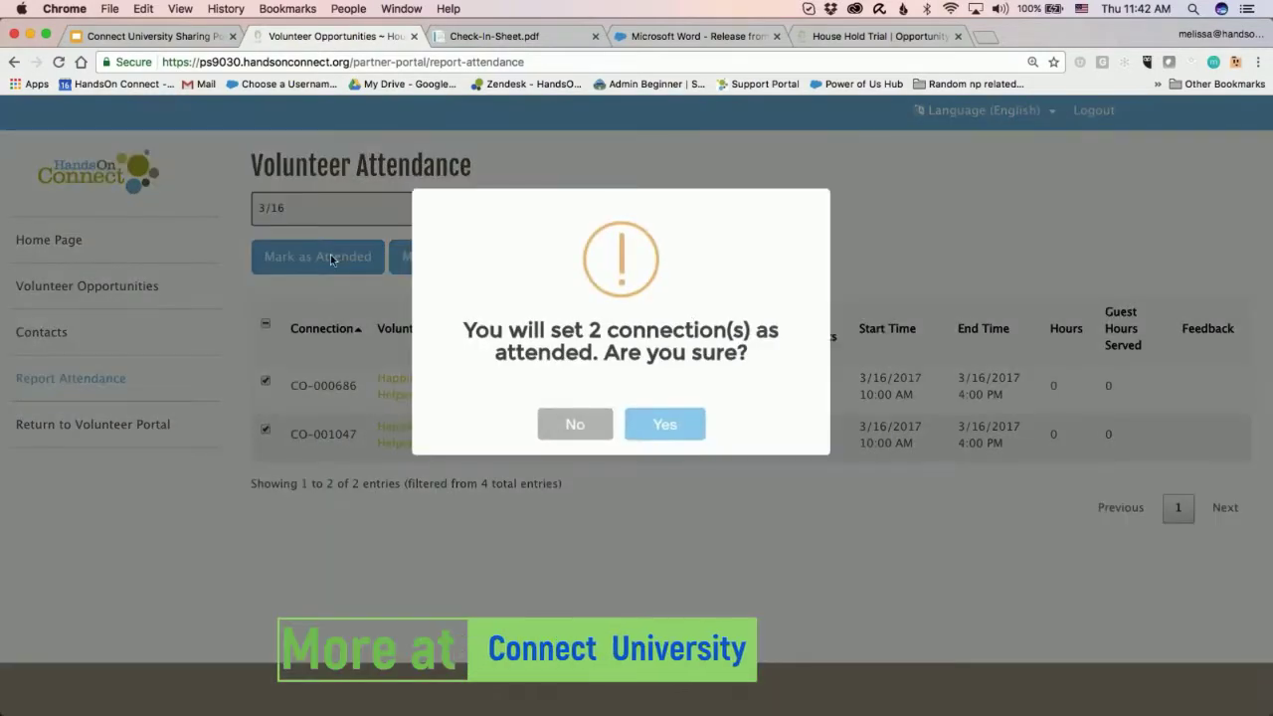
pyautogui.click(666, 421)
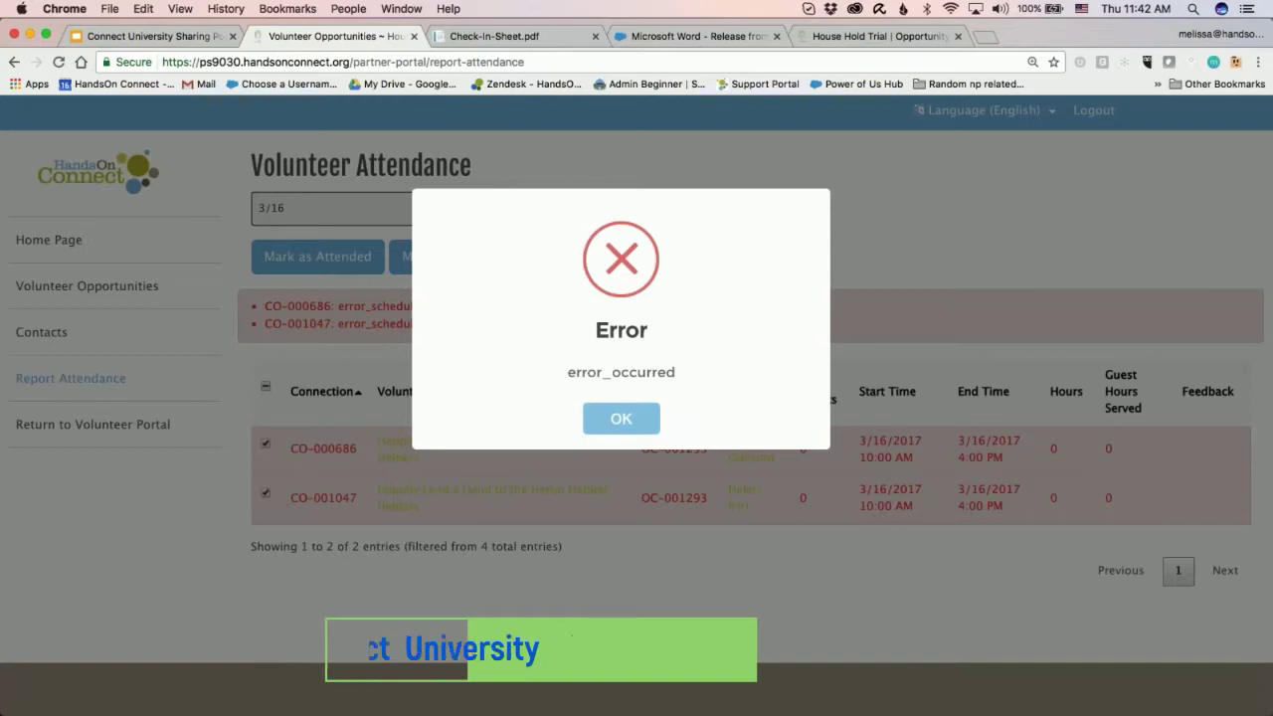
pyautogui.click(636, 420)
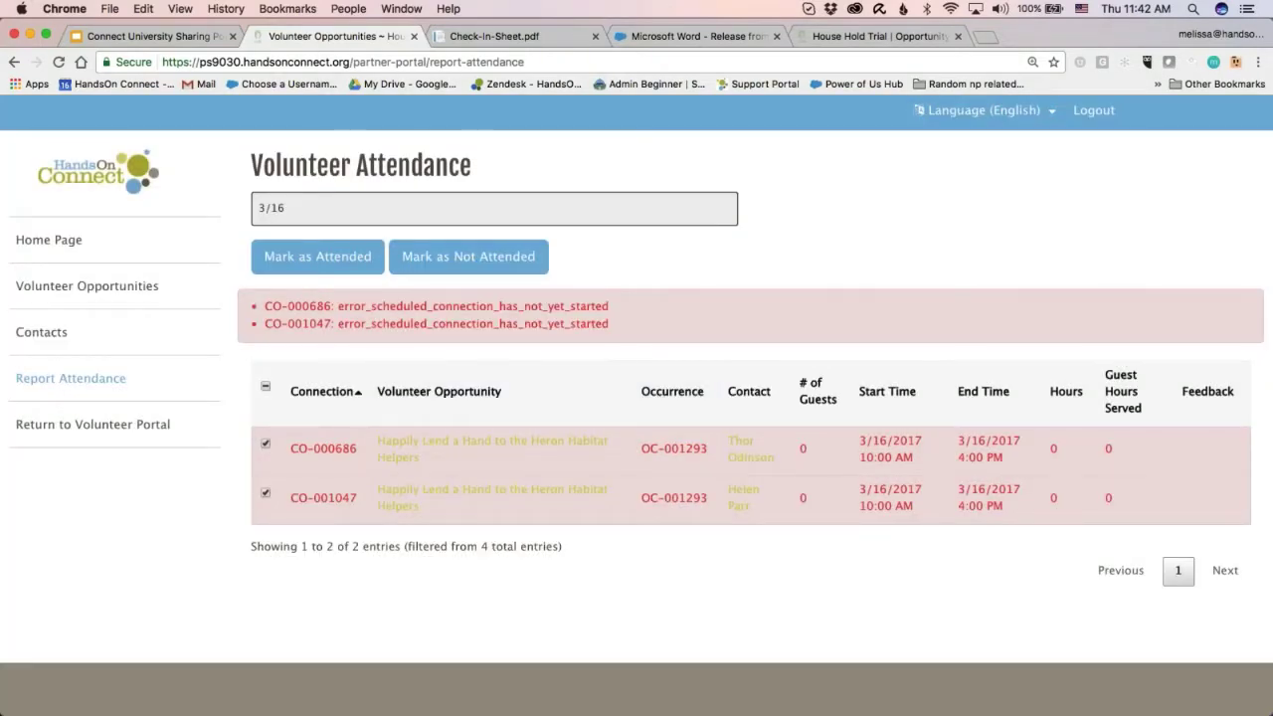
# - Clear the attendance search keyword and reload the Volunteer Attendance page
pyautogui.click(404, 202)
pyautogui.press('BackSpace')
pyautogui.press('BackSpace')
pyautogui.press('BackSpace')
pyautogui.press('BackSpace')
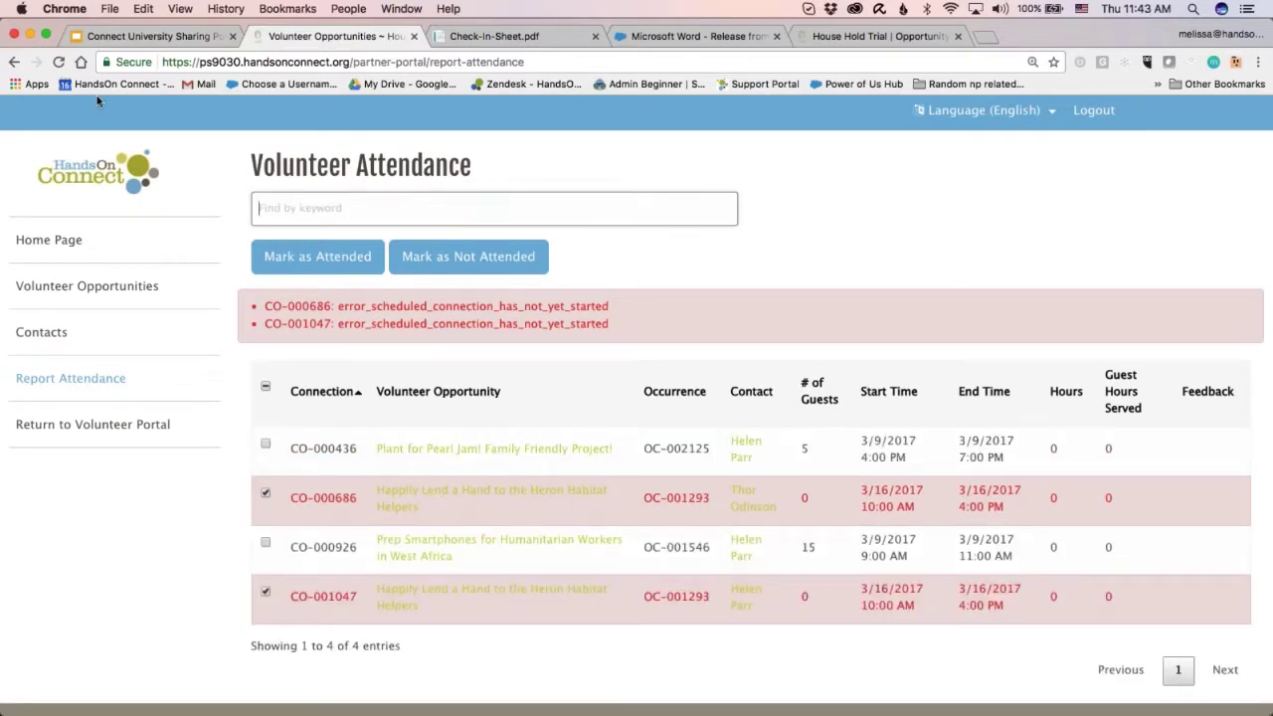
pyautogui.click(60, 62)
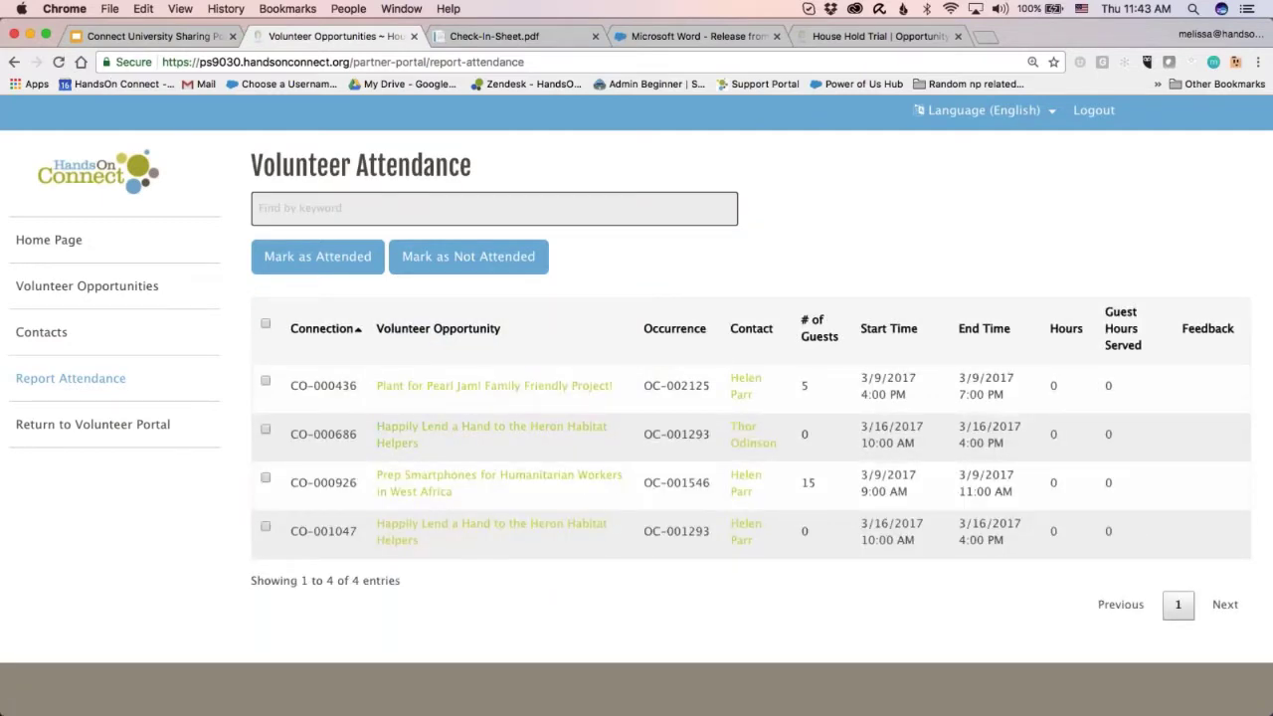
# - Mark the 3/9/2017 connection for Plant for Pearl Jam! Family Friendly Project! as attended
pyautogui.click(265, 382)
pyautogui.click(343, 260)
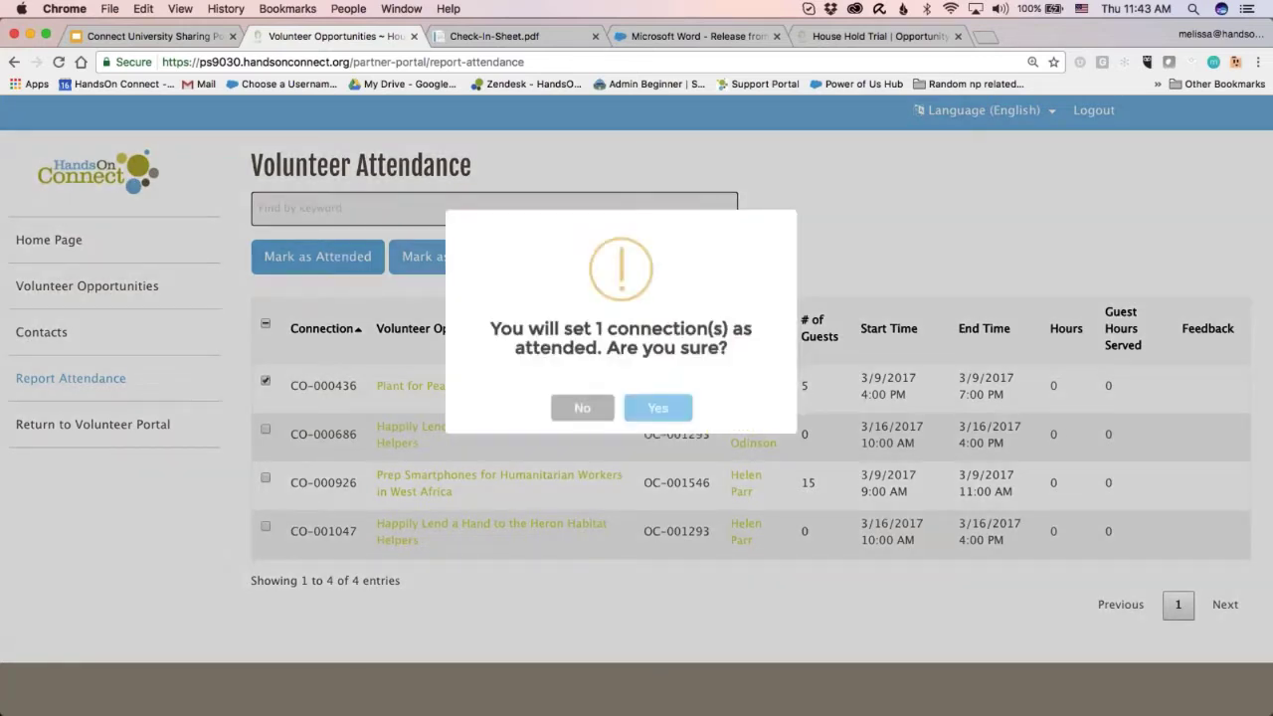
pyautogui.press('Return')
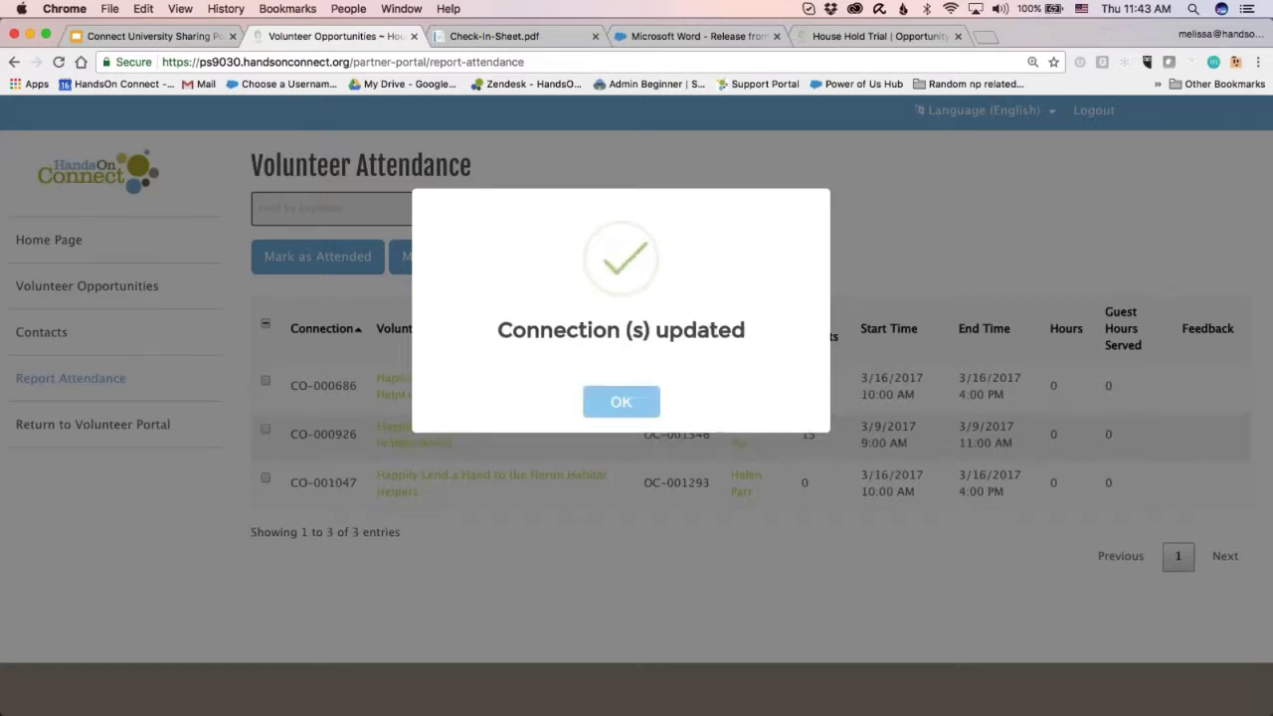
pyautogui.click(634, 400)
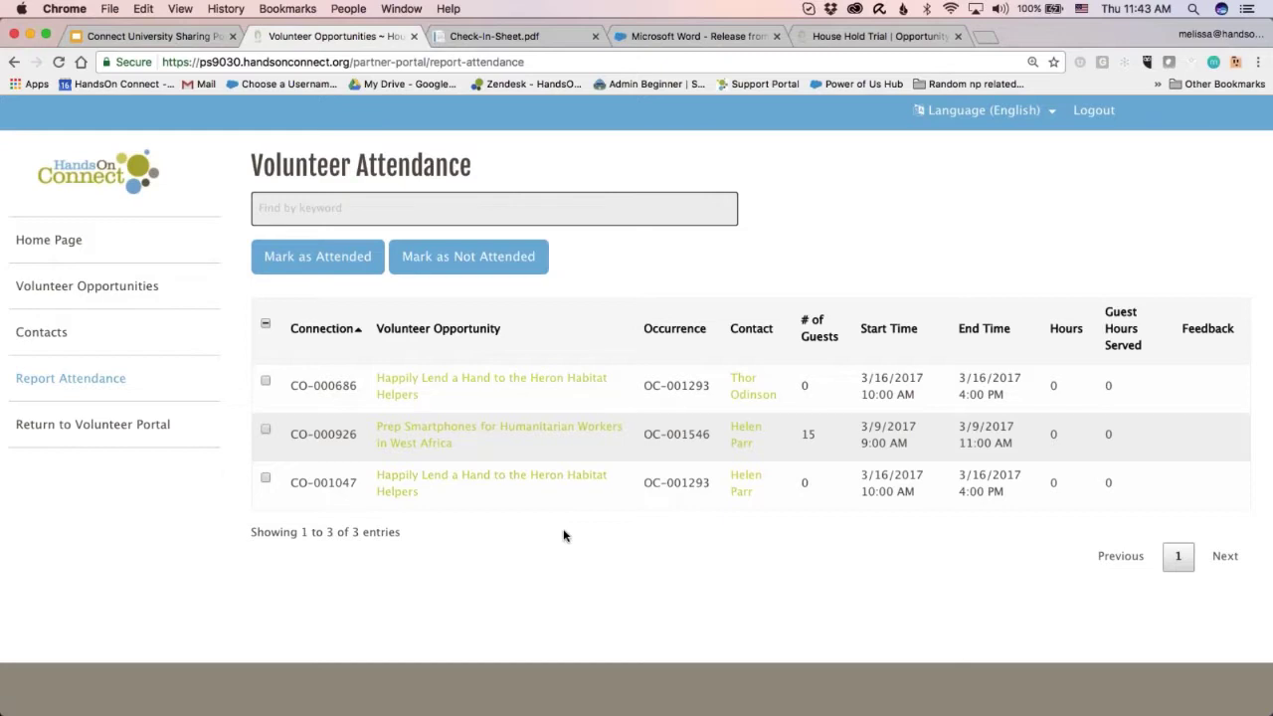
# - Open the contact details of the volunteer on the first listed Heron Habitat Helpers connection and review their connections
pyautogui.click(751, 400)
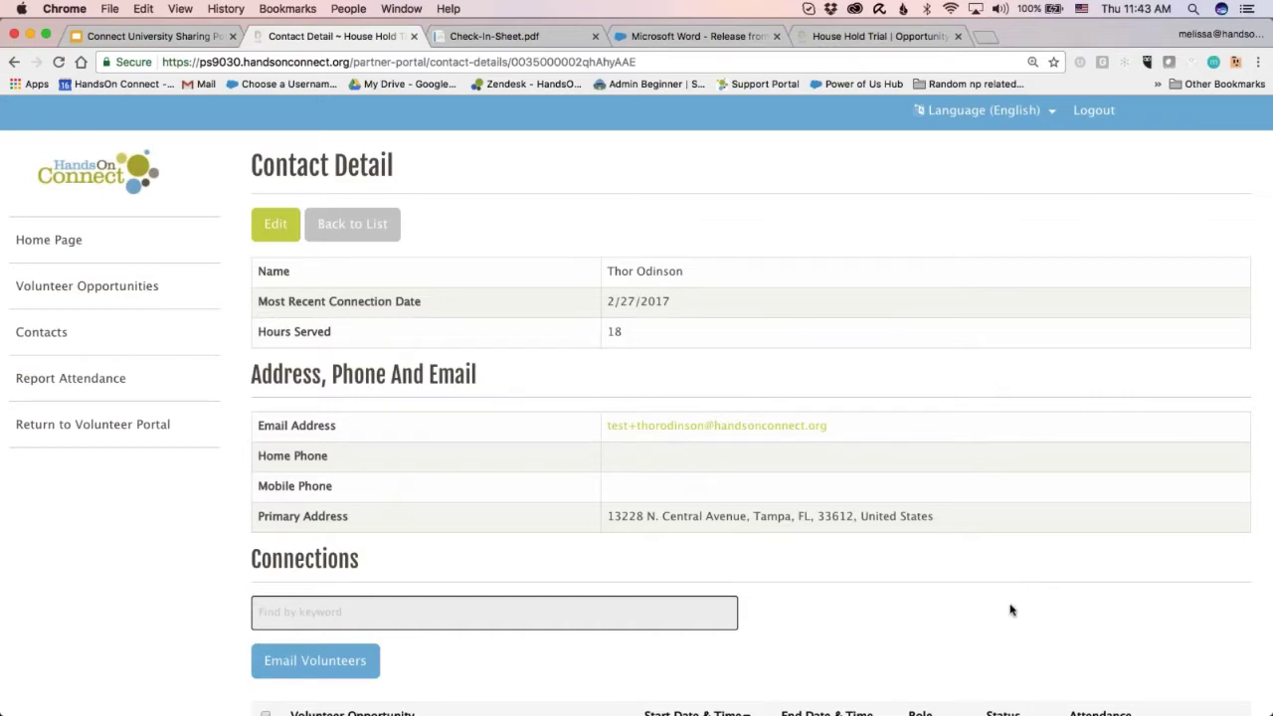
pyautogui.scroll(-2, 1011, 610)
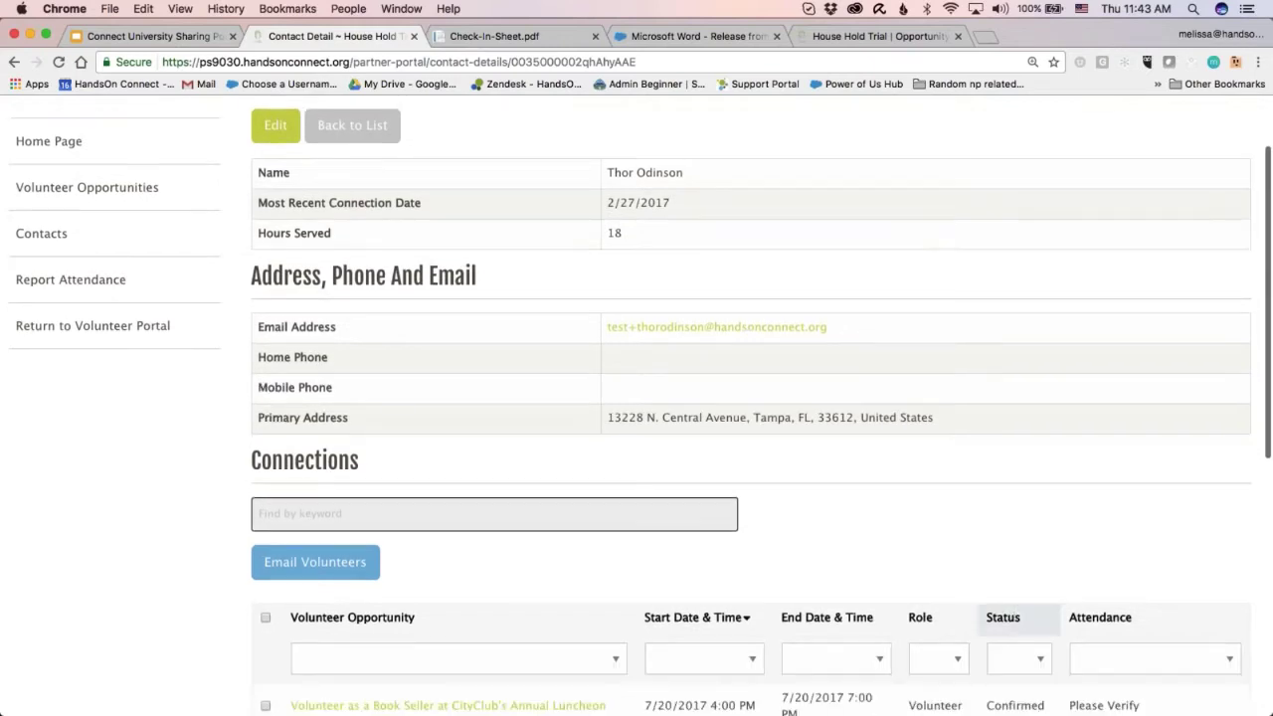
pyautogui.click(1002, 617)
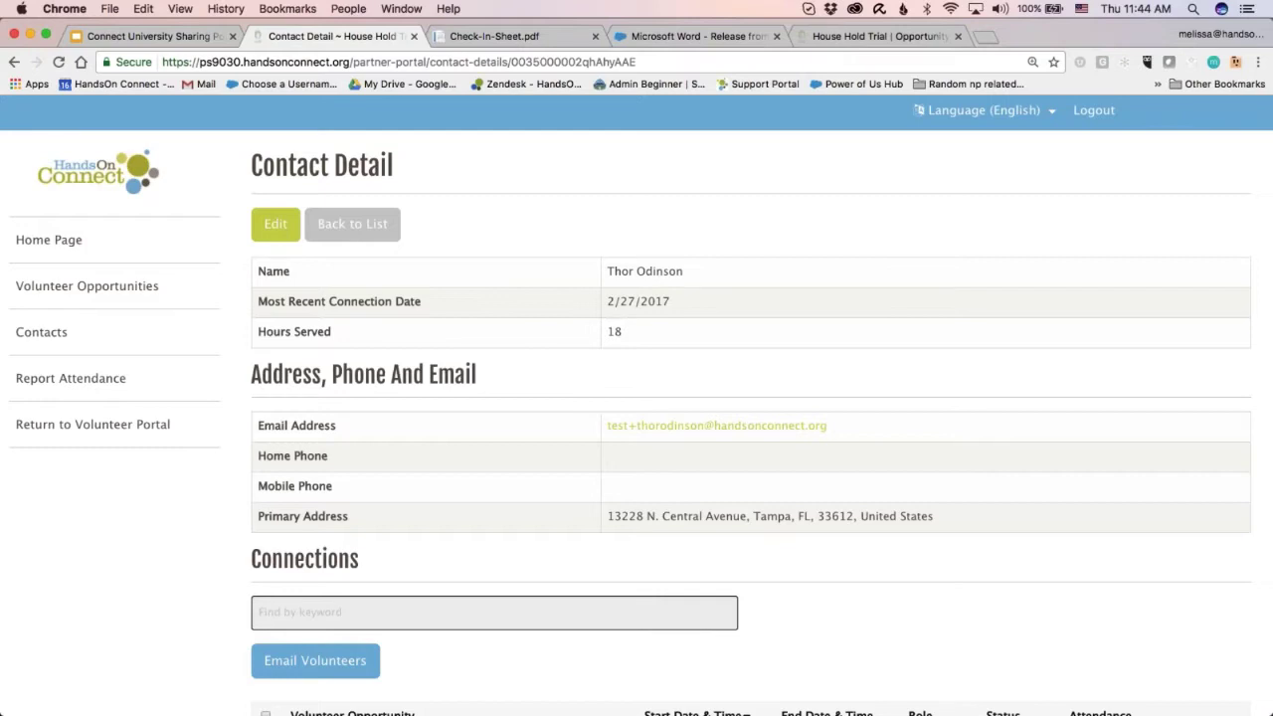
# - Open the portal's home page and review its resources and contact information
pyautogui.click(43, 242)
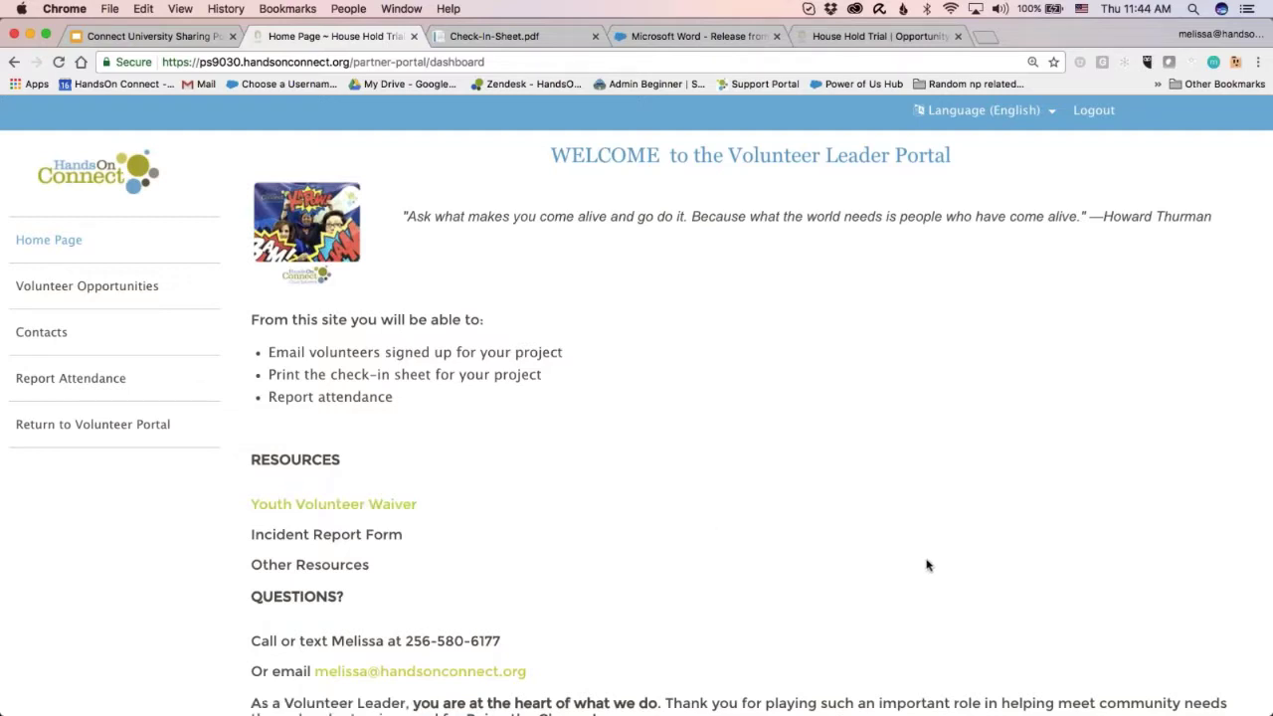
pyautogui.scroll(-1, 927, 565)
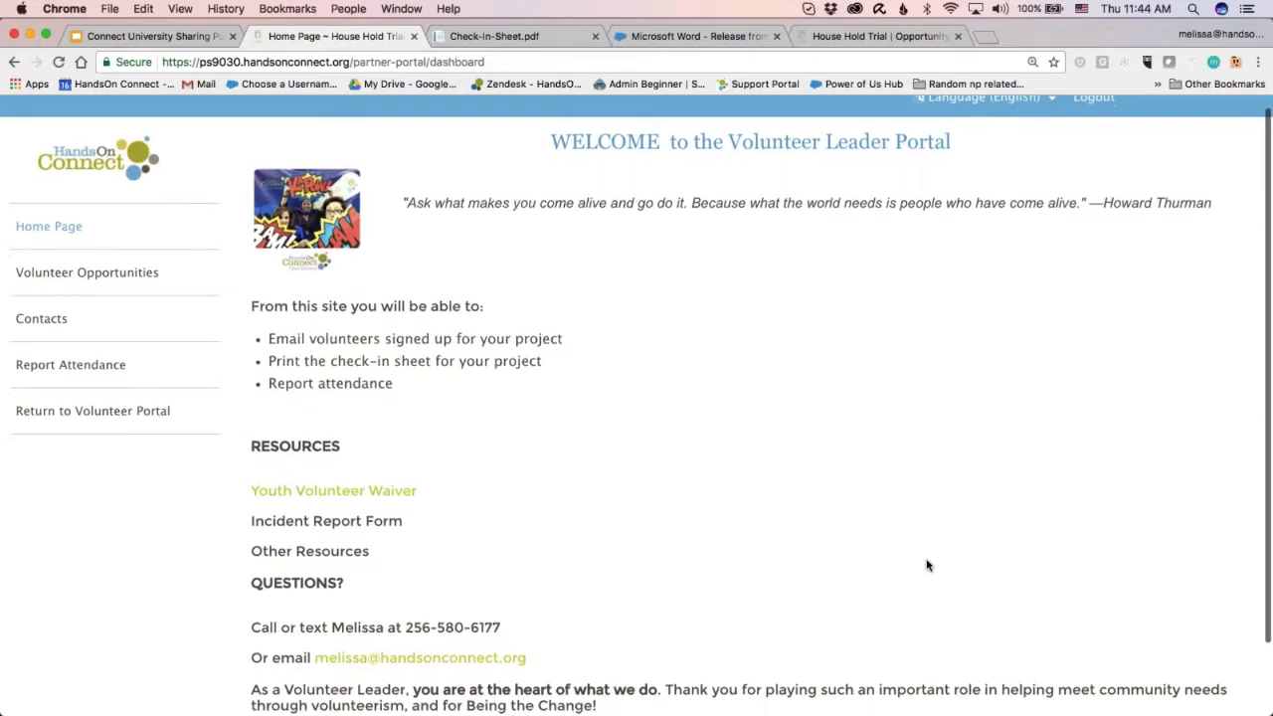
pyautogui.scroll(-3, 927, 565)
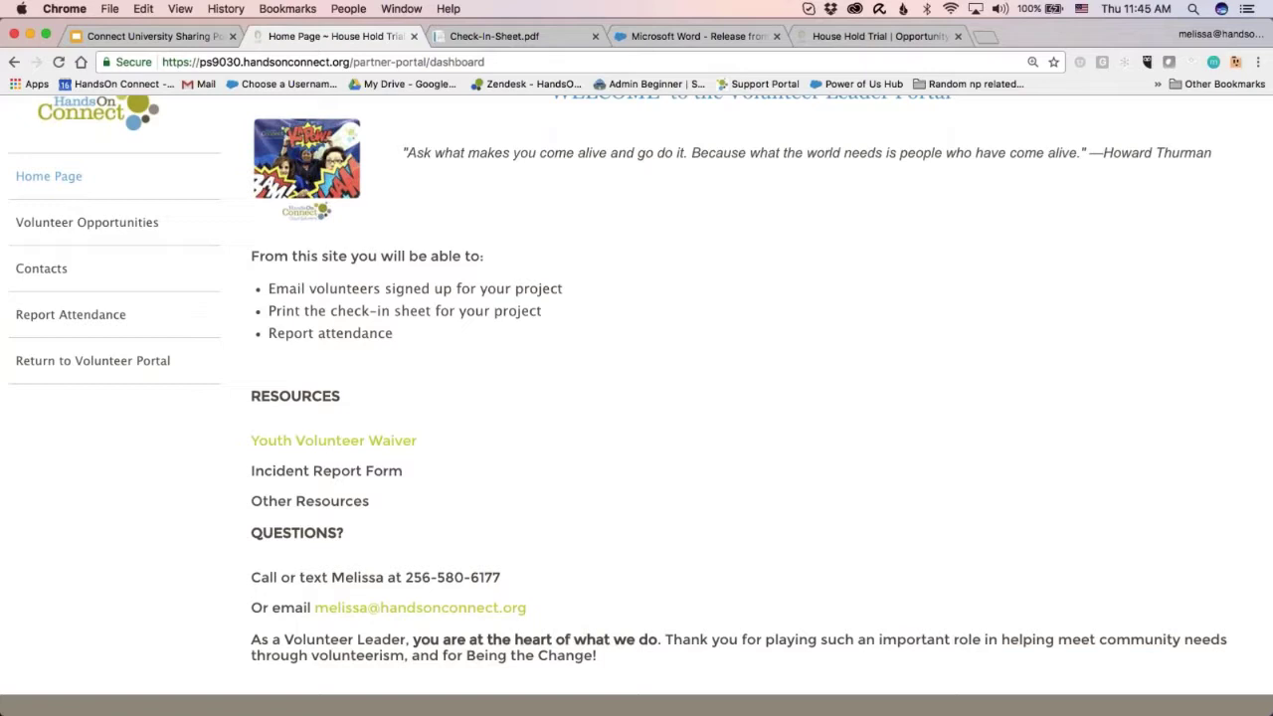
# - Open the Be the Heart of The Northwest Folklife Festival volunteer opportunity and review its details
pyautogui.click(54, 224)
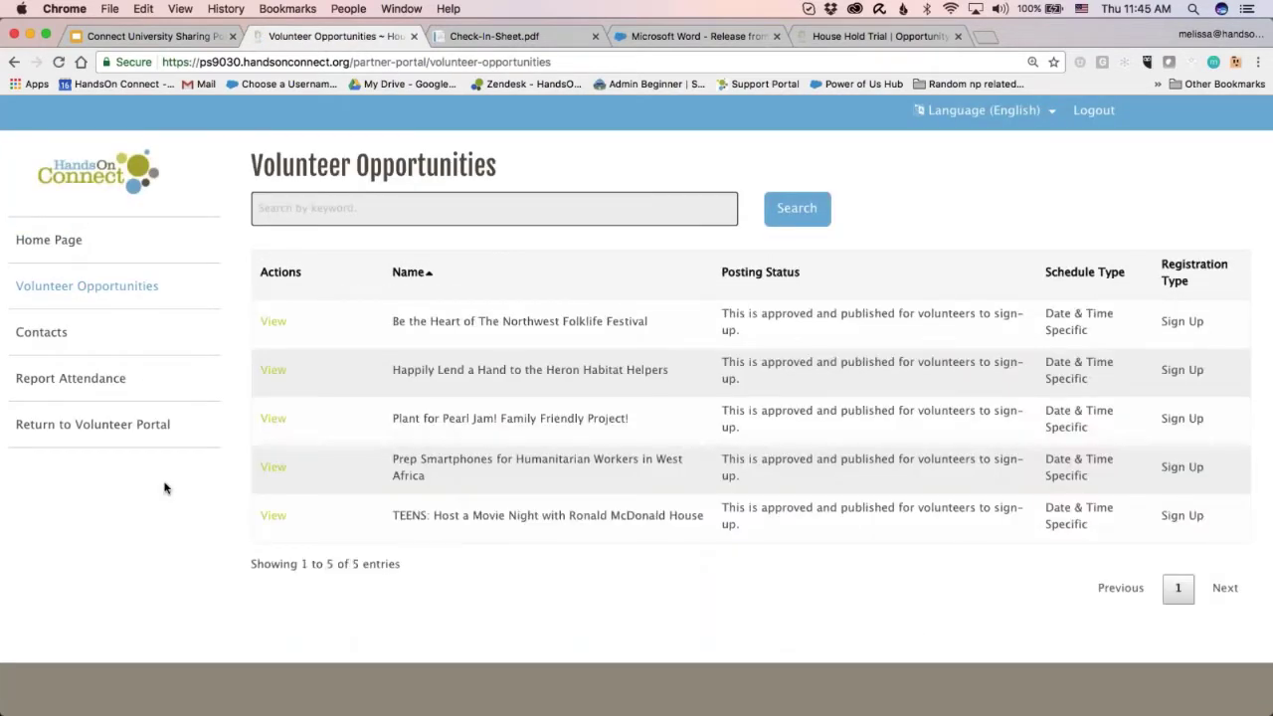
pyautogui.click(273, 324)
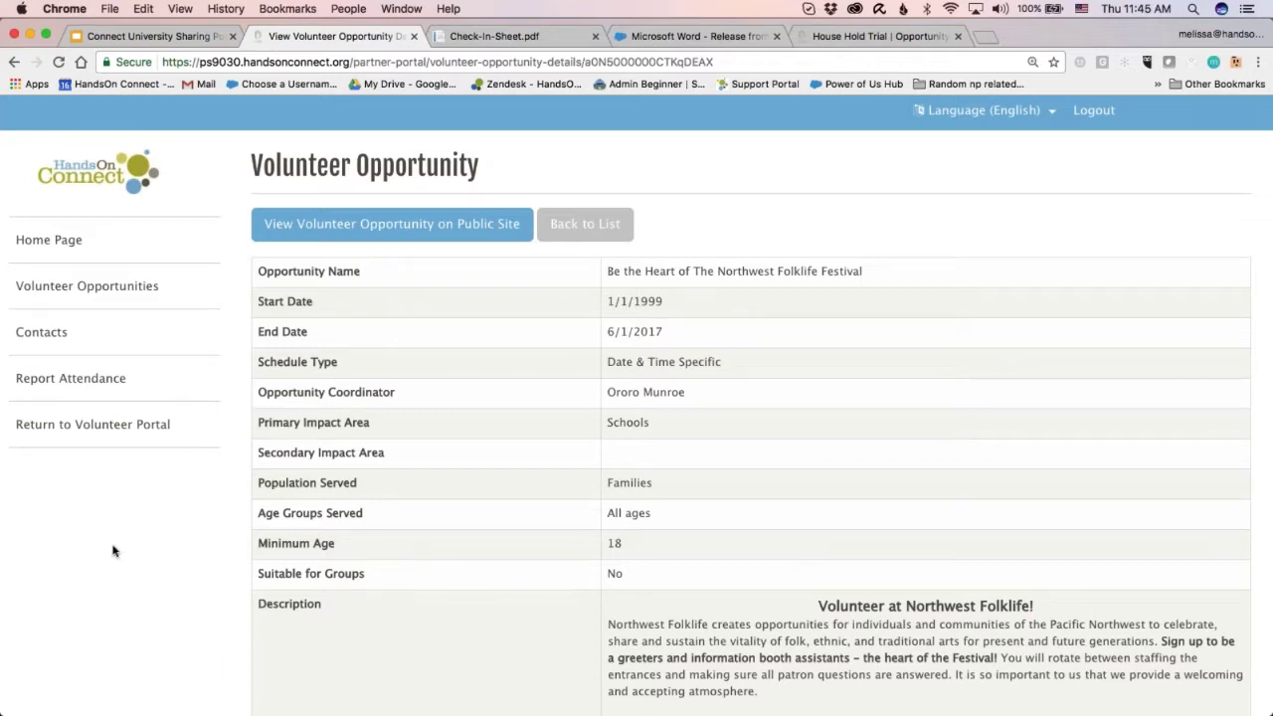
pyautogui.scroll(-1, 112, 551)
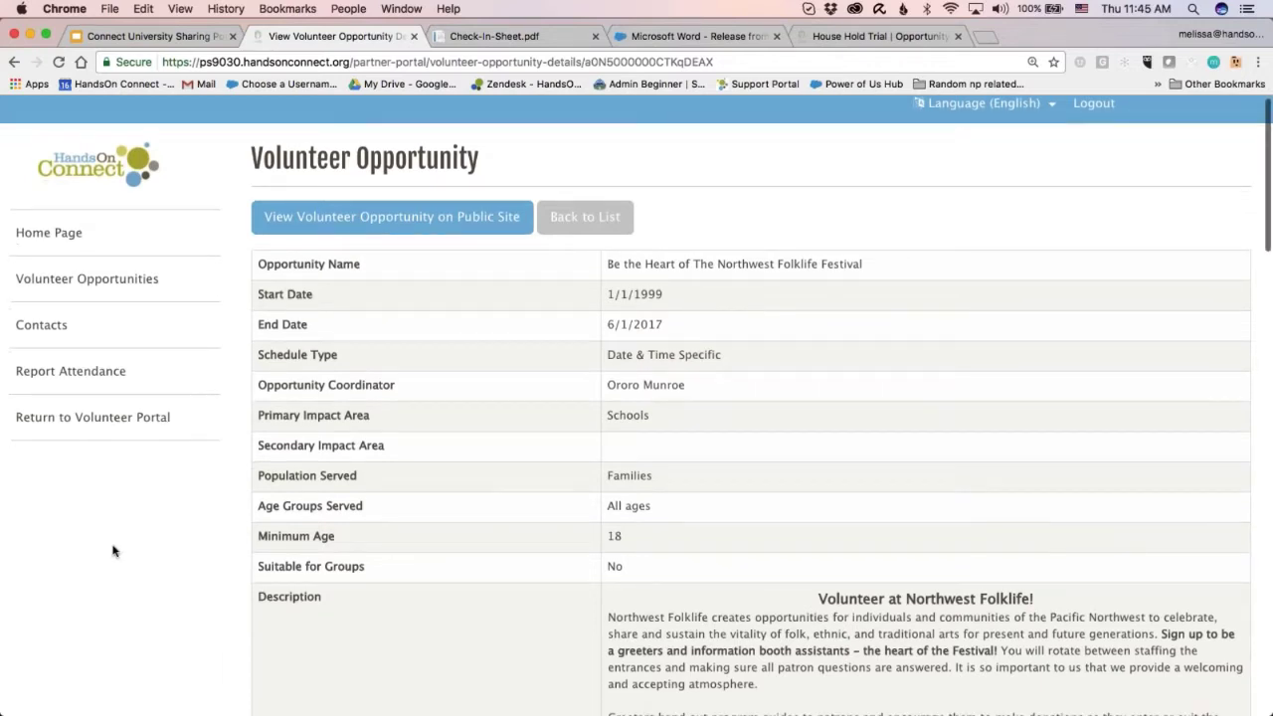
pyautogui.scroll(-1, 113, 551)
pyautogui.scroll(1, 113, 551)
pyautogui.scroll(-1, 112, 551)
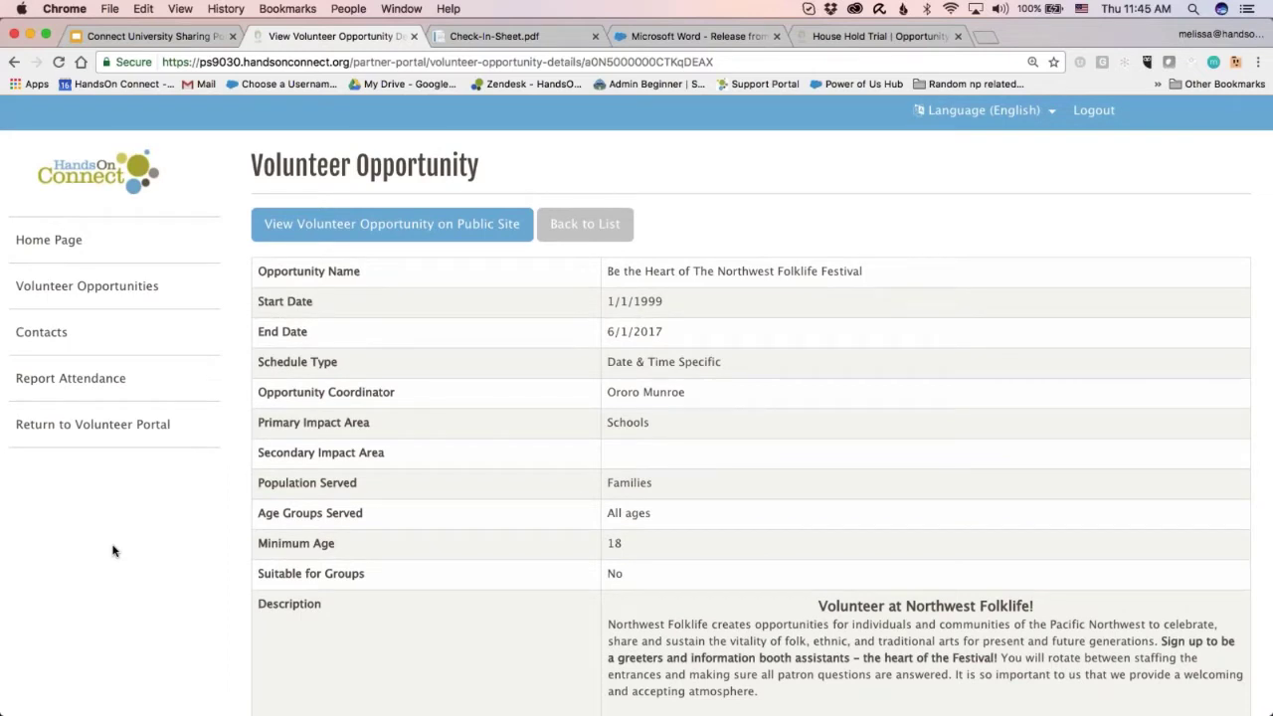
pyautogui.scroll(-1, 113, 551)
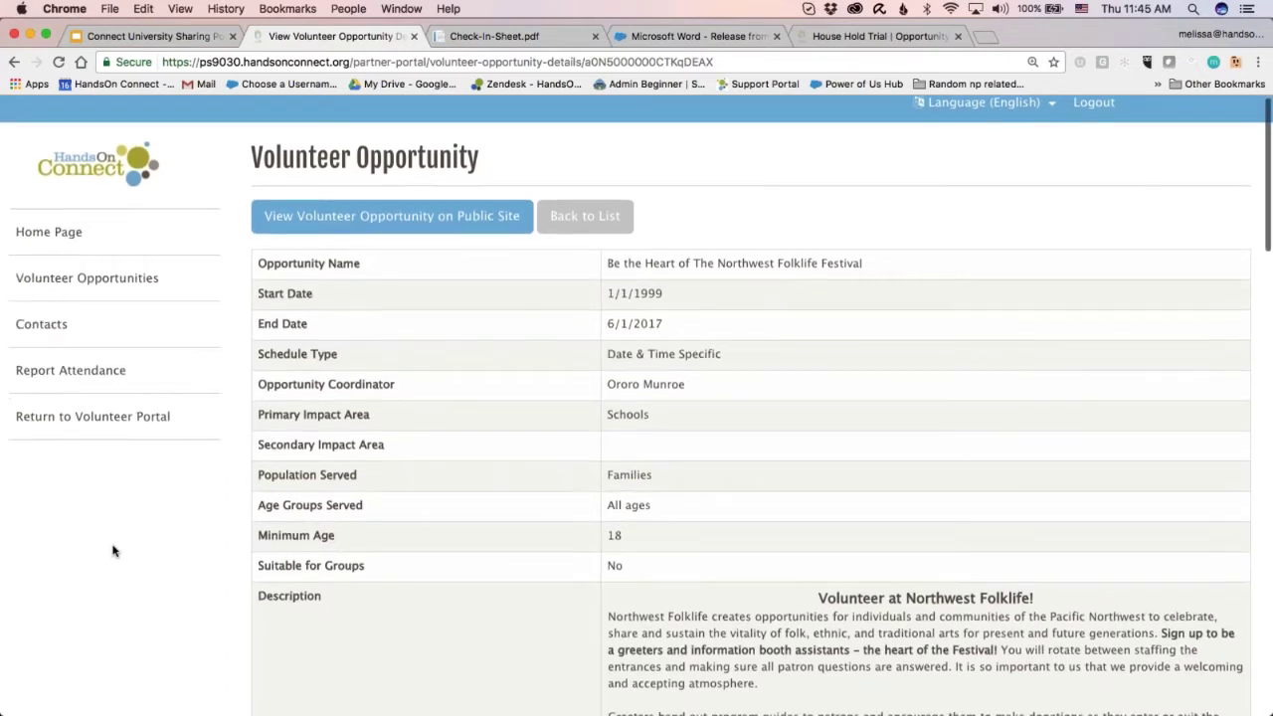
# - Return to the portal's home page and switch to the Connect University presentation in Google Slides
pyautogui.click(59, 239)
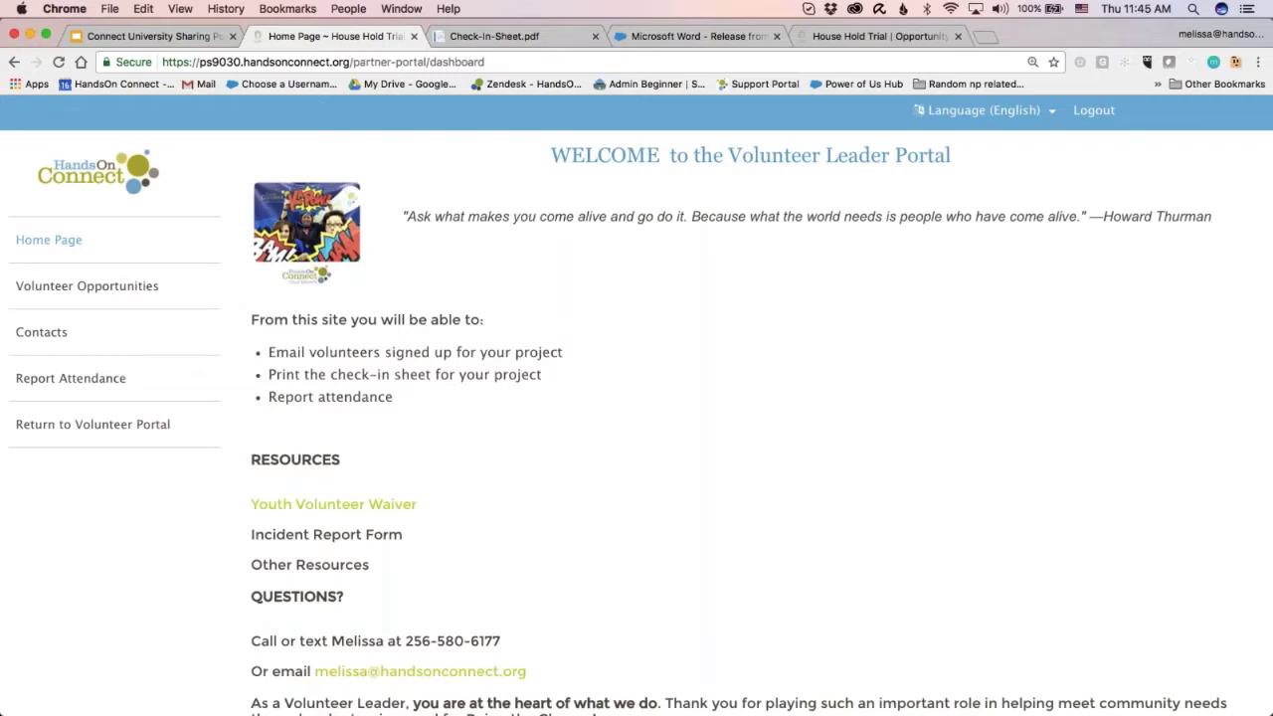
pyautogui.click(154, 36)
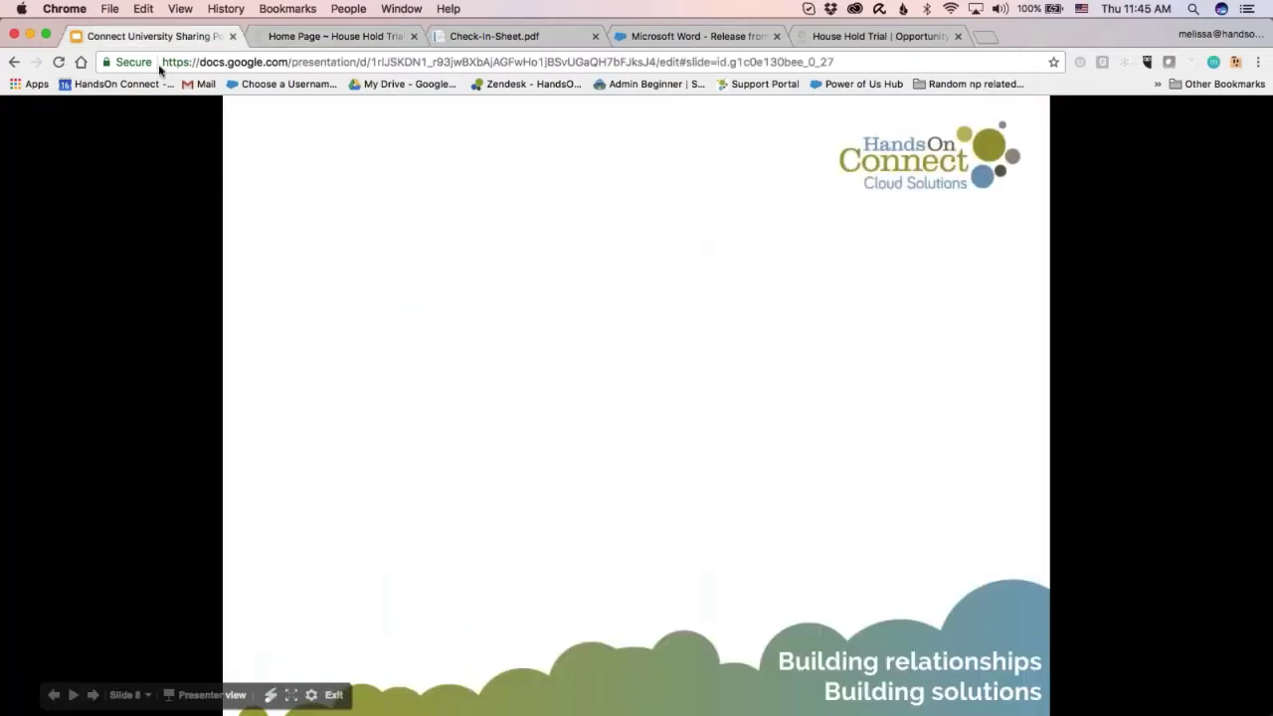